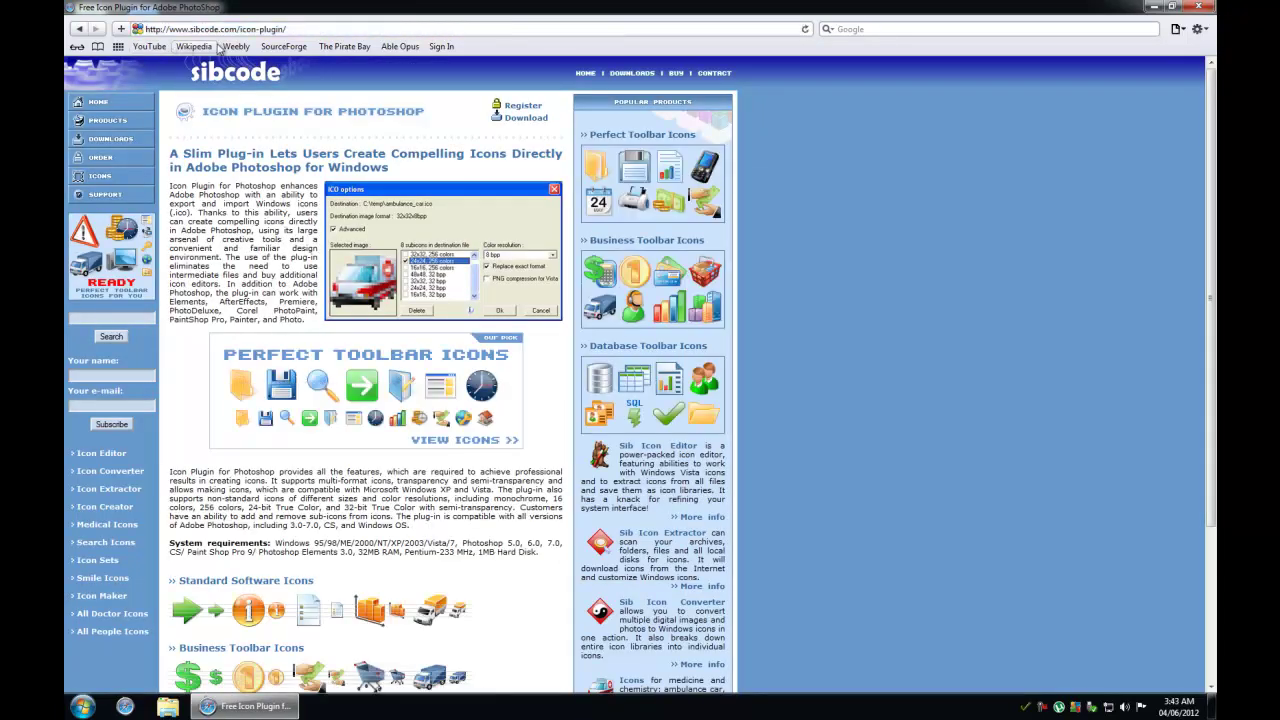
# Step: Close the Safari window showing sibcode's Icon Plugin page and select the Photoshop CS4 shortcut
pyautogui.scroll(-3, 1214, 244)
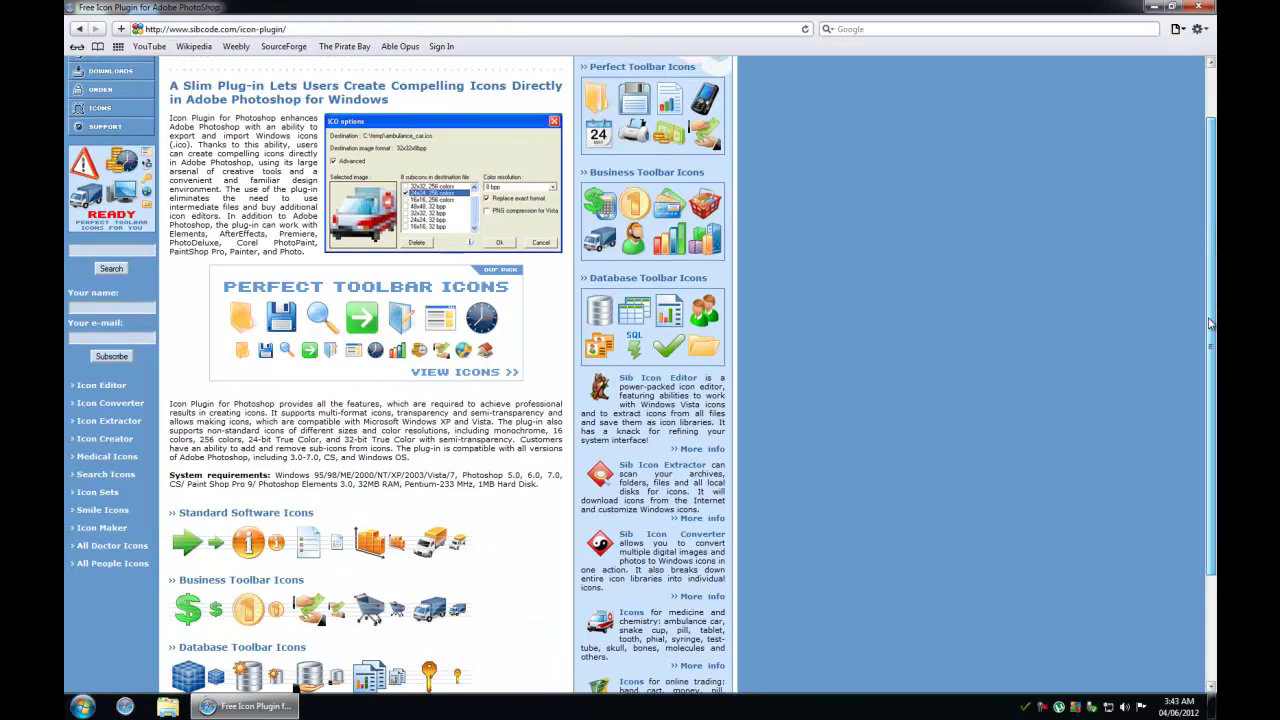
pyautogui.scroll(3, 1216, 231)
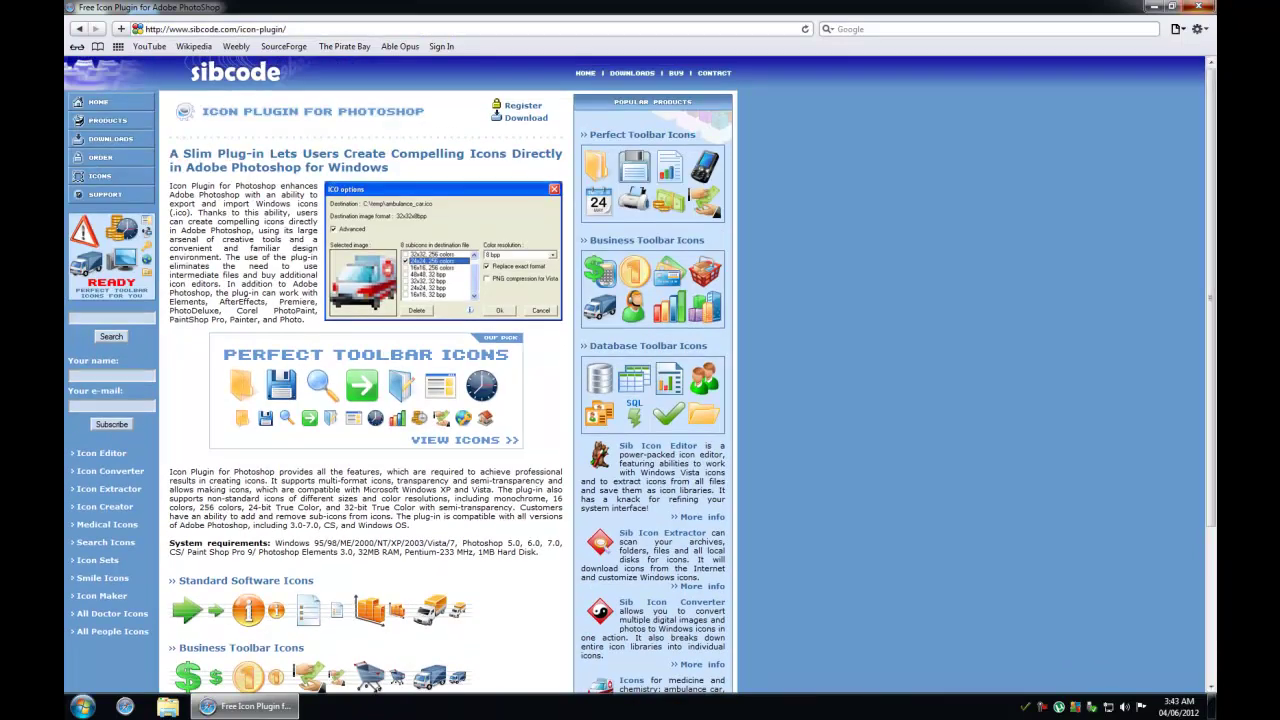
pyautogui.click(1199, 6)
pyautogui.click(152, 40)
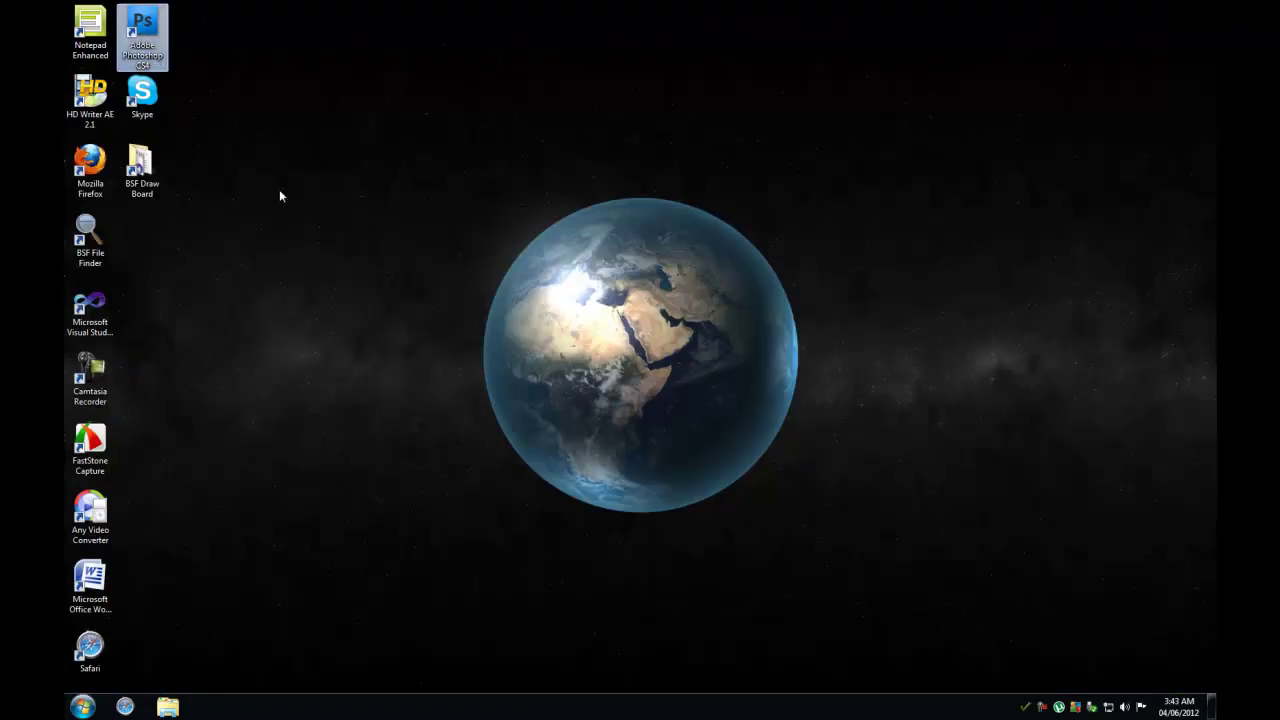
# Step: Launch Photoshop CS4 and create a new 256 × 256 px transparent document
pyautogui.doubleClick(152, 58)
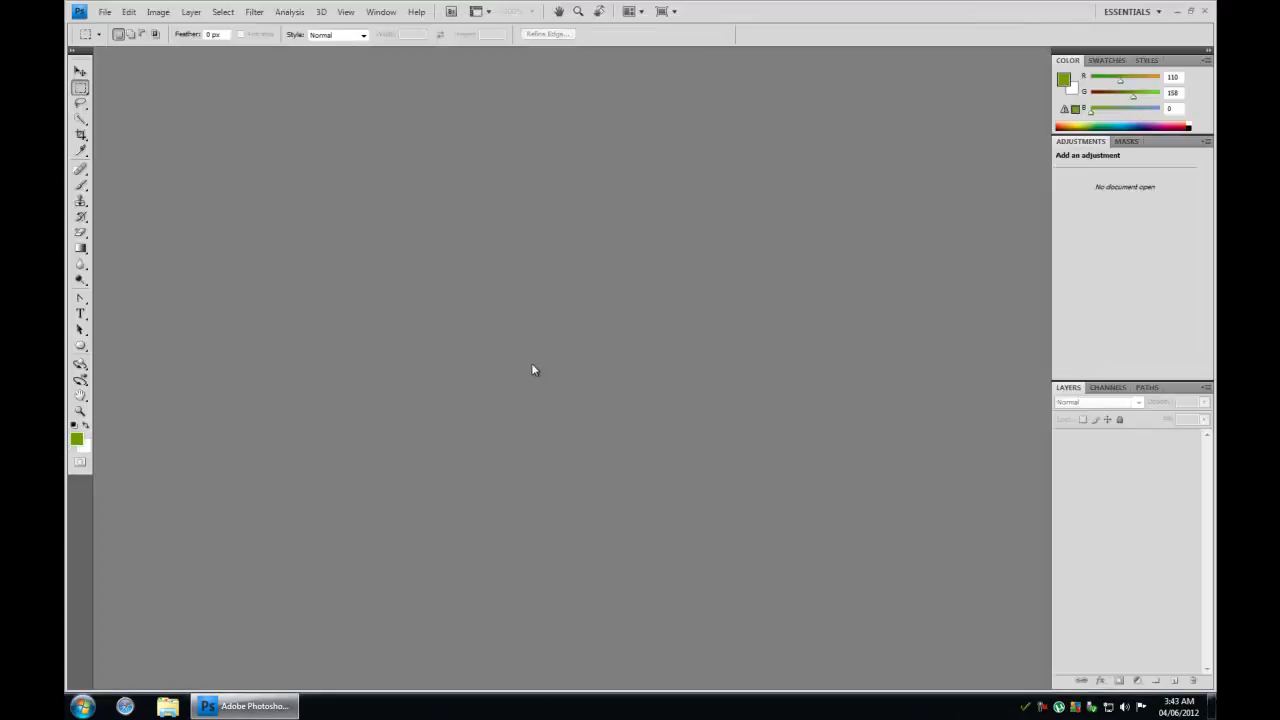
pyautogui.click(104, 12)
pyautogui.click(108, 32)
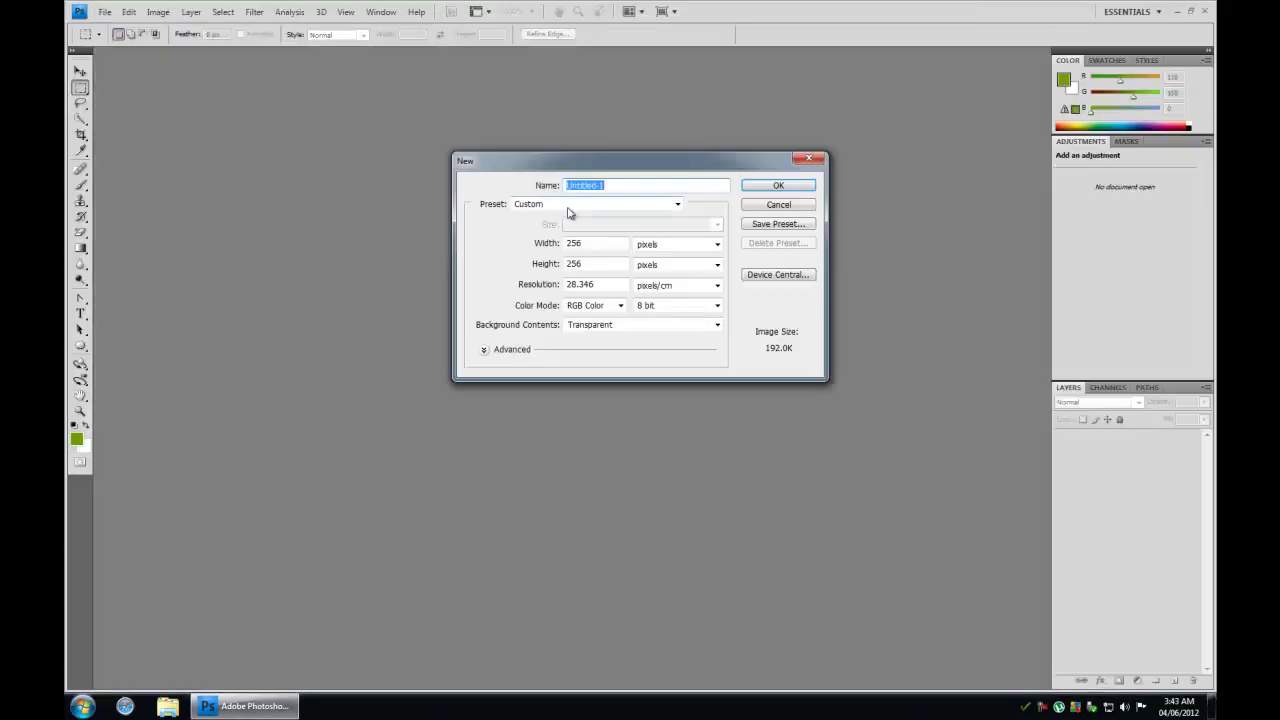
pyautogui.doubleClick(586, 243)
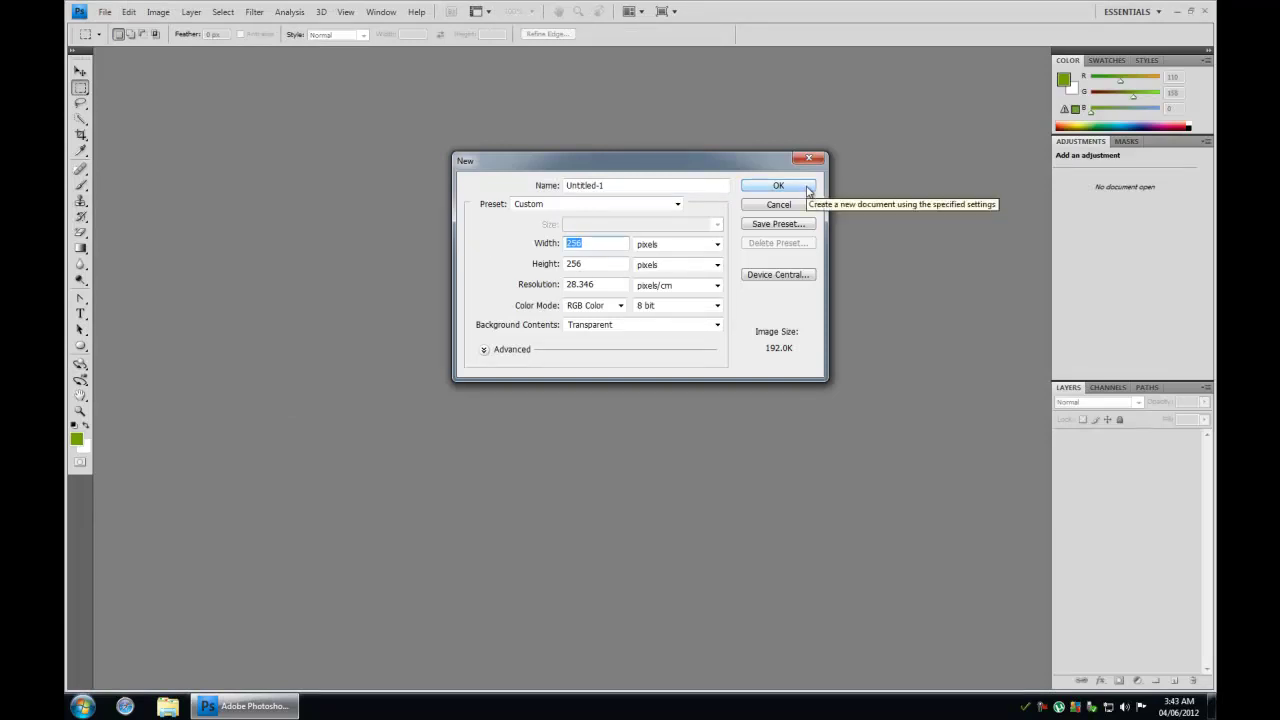
pyautogui.click(807, 189)
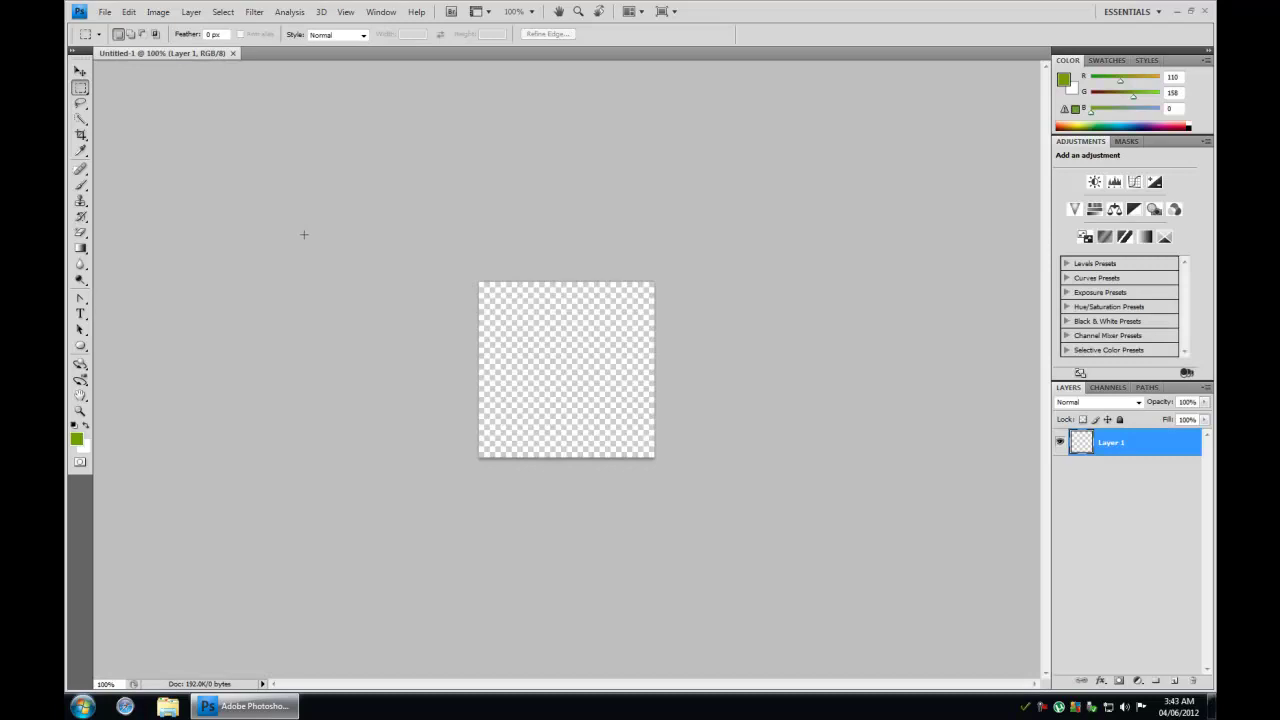
# Step: Zoom to 200% and draw a large green circle filling the canvas with the Ellipse tool
pyautogui.hotkey('ctrl', '+')
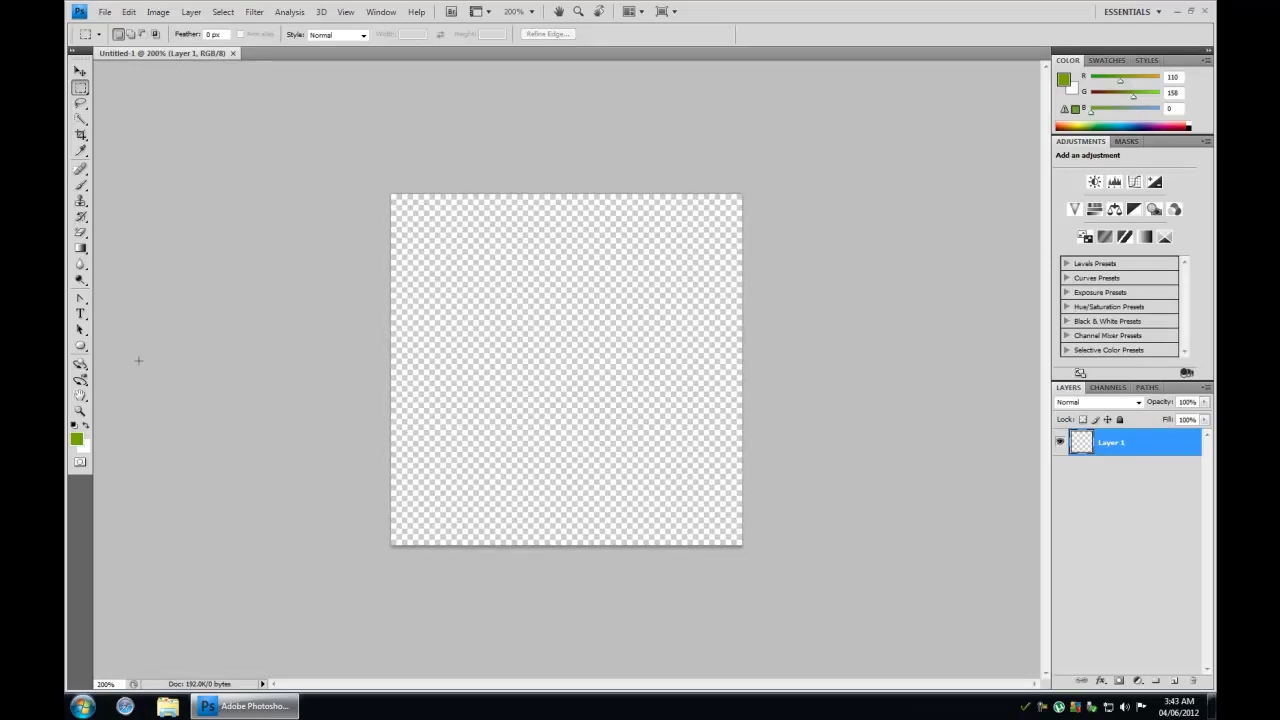
pyautogui.click(80, 345)
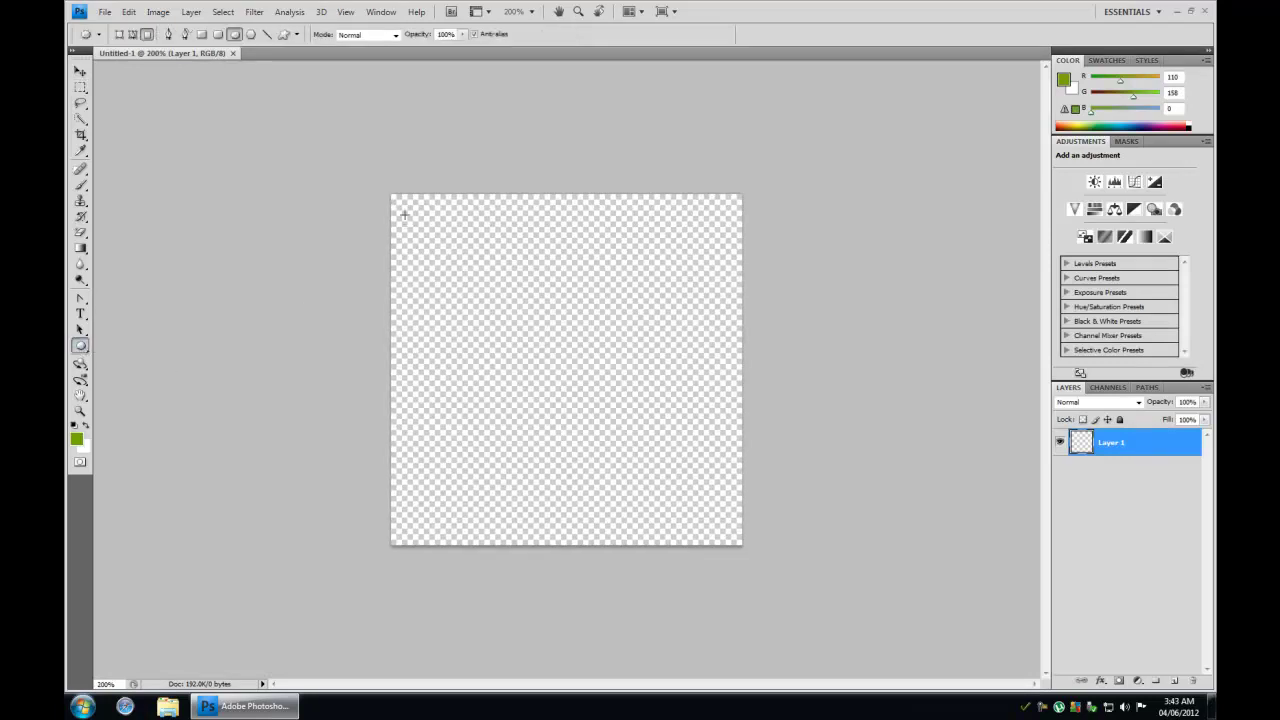
pyautogui.moveTo(404, 214); pyautogui.dragTo(720, 530)
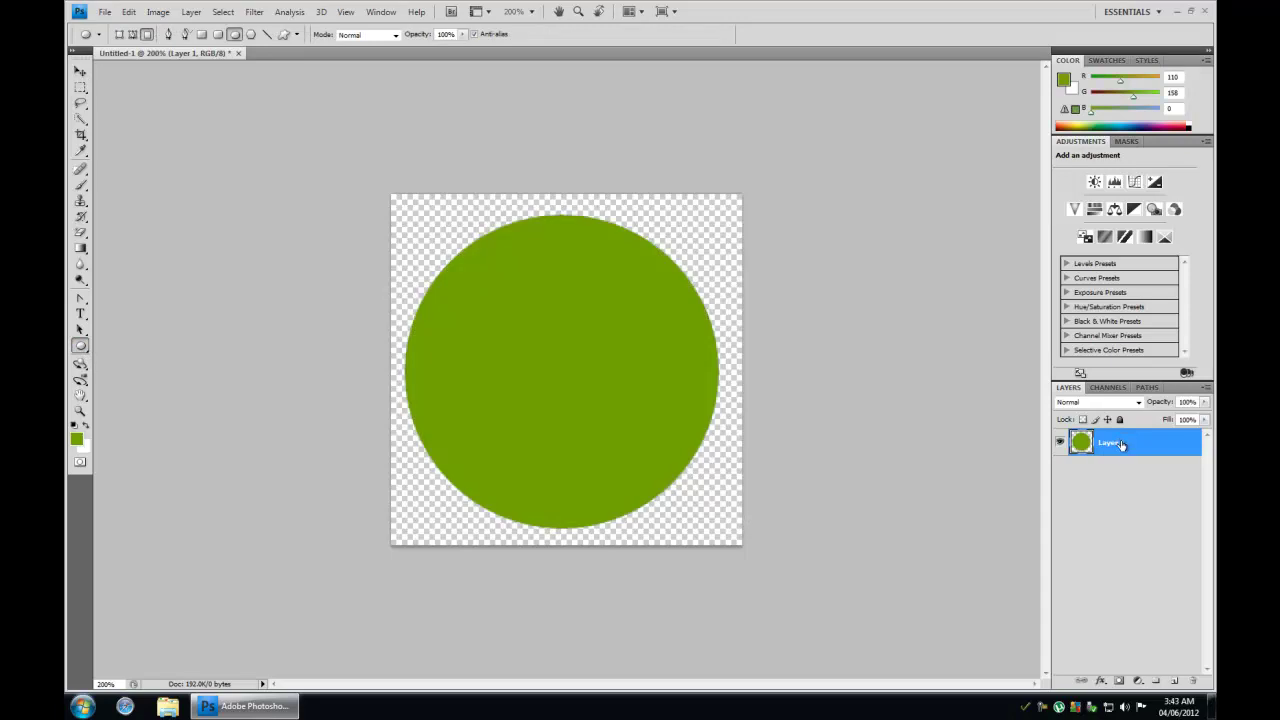
# Step: Add an Inner Bevel and Emboss effect to the circle layer and enlarge its size
pyautogui.doubleClick(1160, 448)
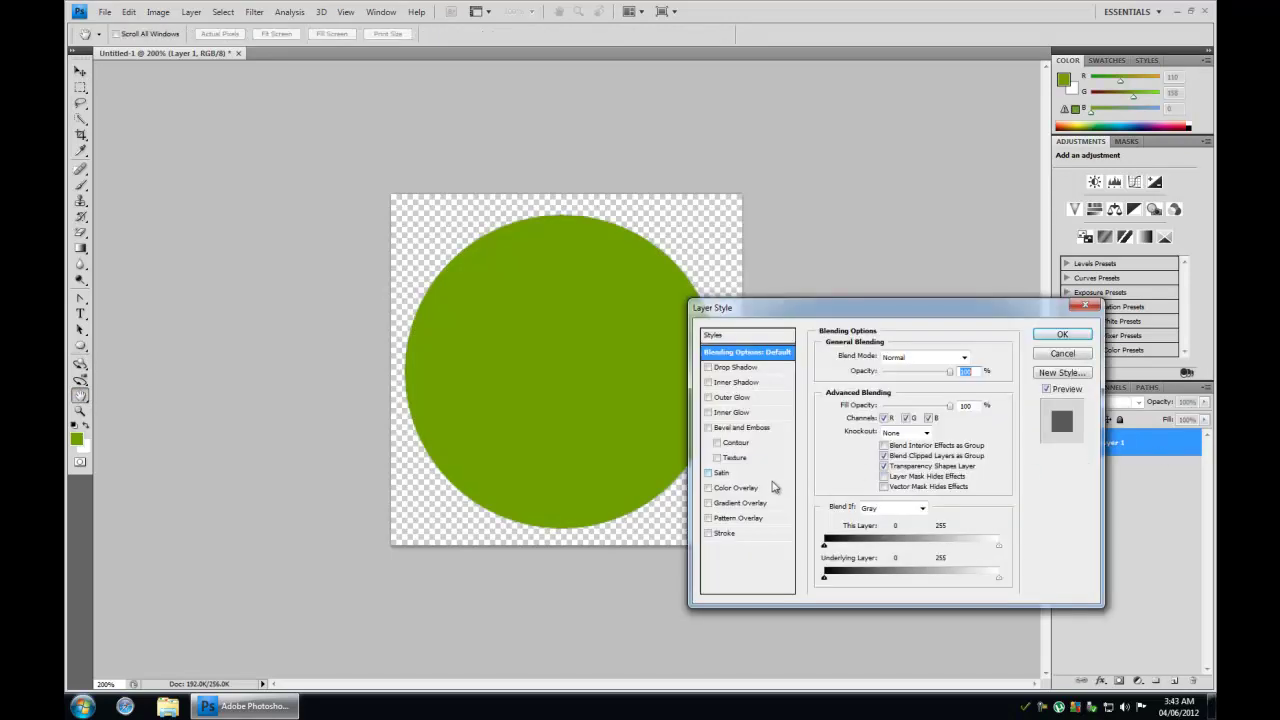
pyautogui.click(736, 429)
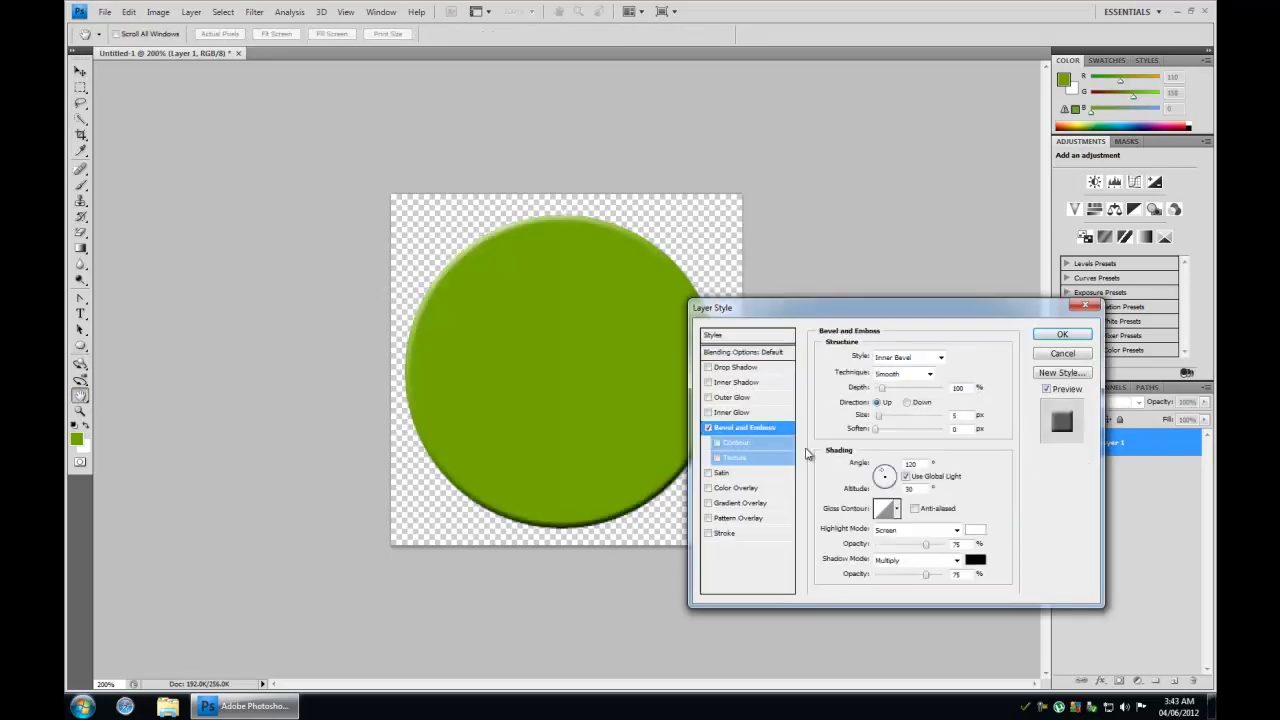
pyautogui.moveTo(879, 416); pyautogui.dragTo(891, 418)
pyautogui.click(921, 359)
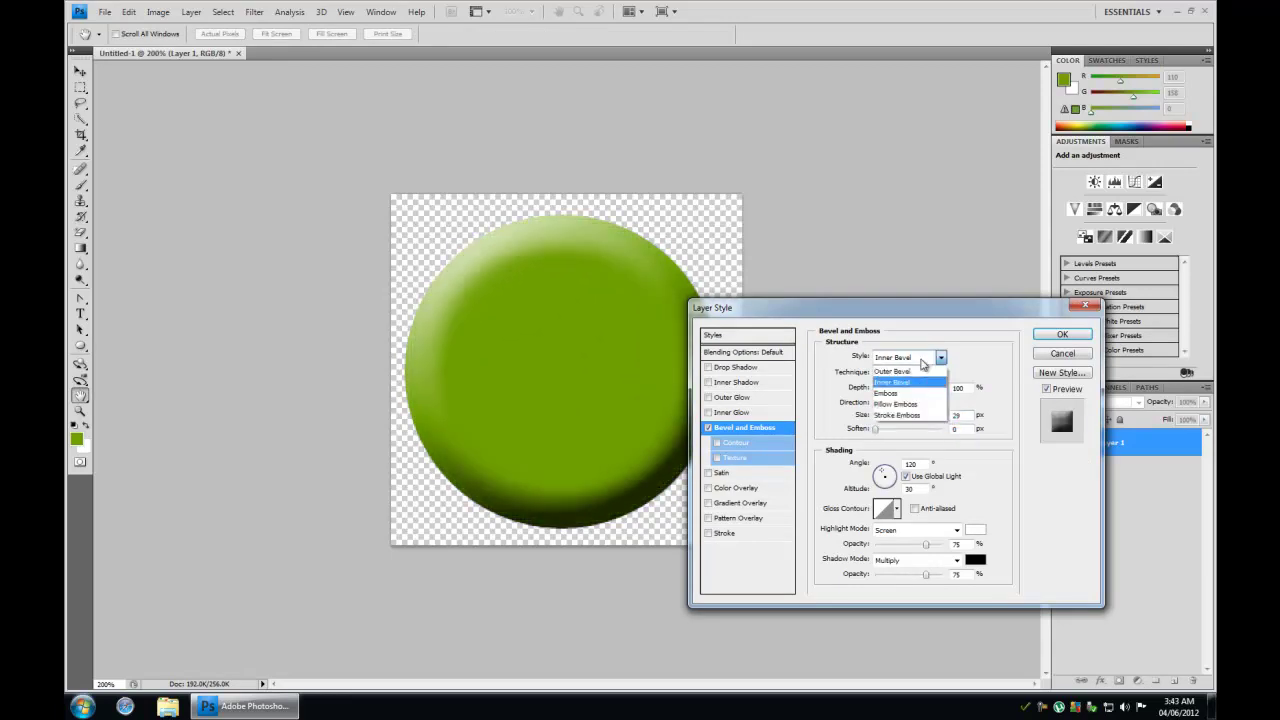
pyautogui.click(893, 382)
# Step: Try Chisel Hard and Chisel Soft, settle on the Smooth technique, and adjust size and depth
pyautogui.click(929, 374)
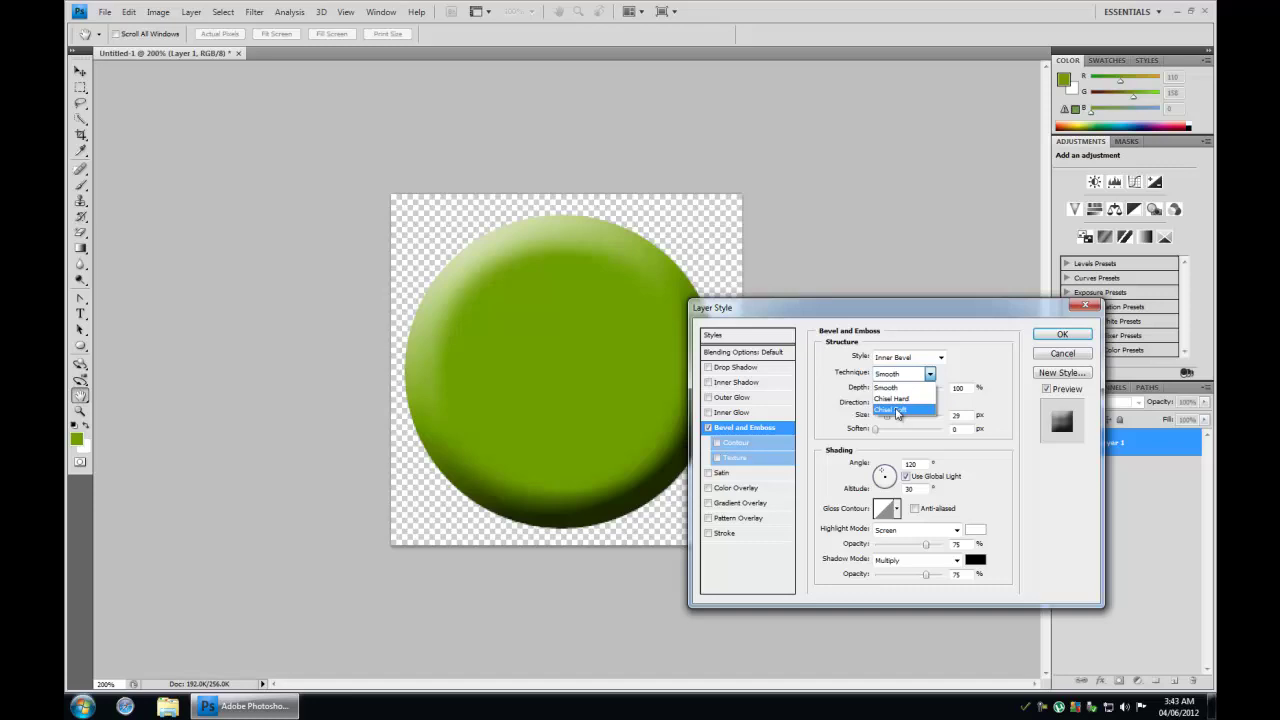
pyautogui.click(895, 400)
pyautogui.click(929, 374)
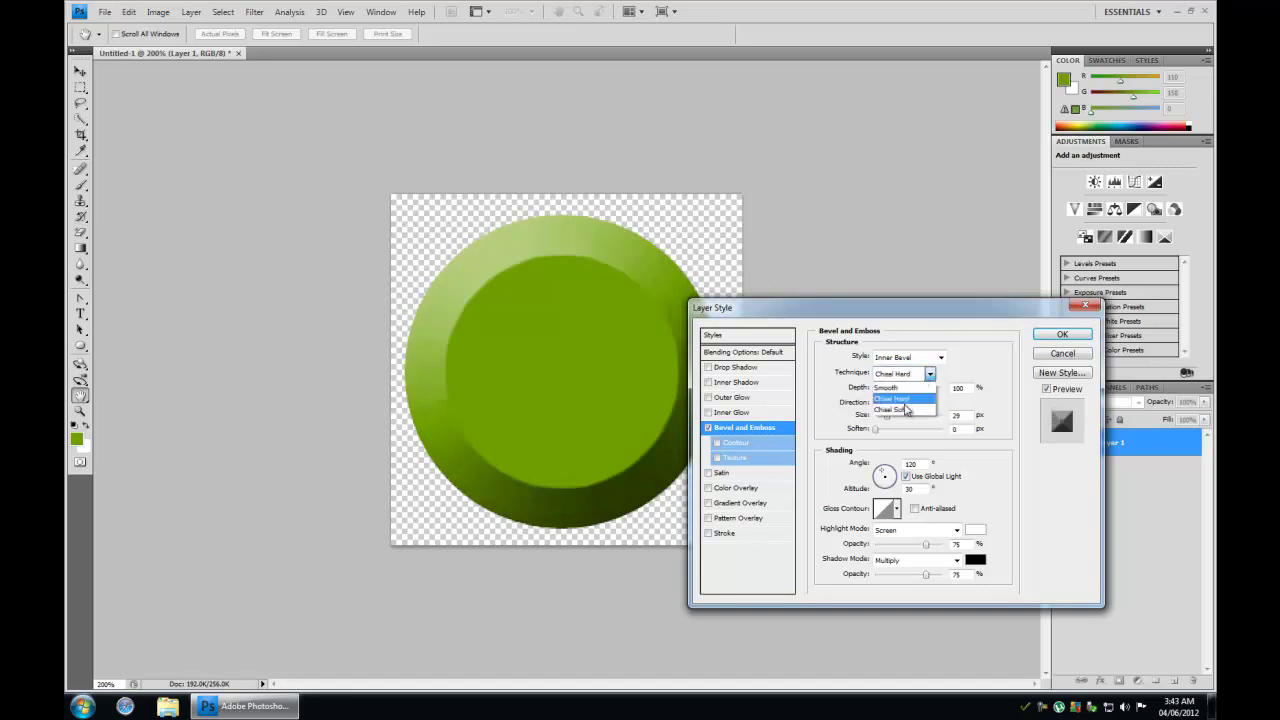
pyautogui.click(906, 408)
pyautogui.click(908, 374)
pyautogui.click(907, 389)
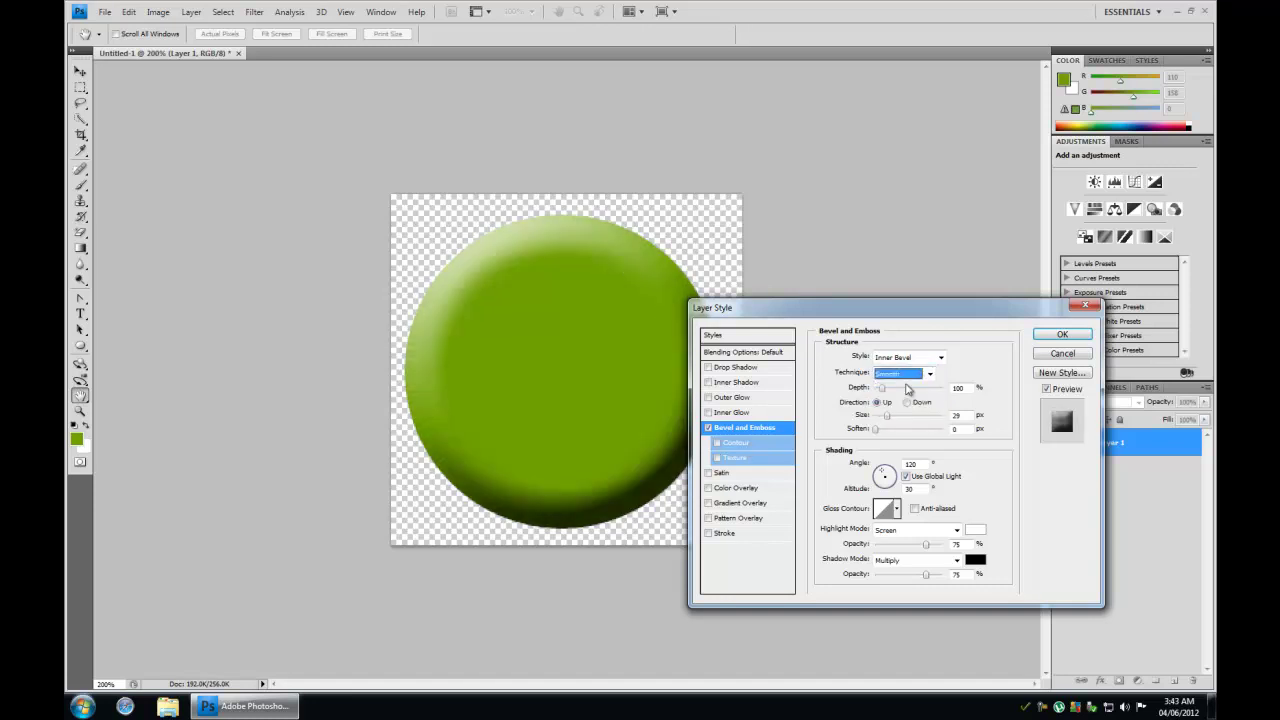
pyautogui.click(877, 430)
pyautogui.moveTo(887, 415); pyautogui.dragTo(900, 394)
# Step: Apply the bevel, then add a text layer with the letter on the button in near-black
pyautogui.click(1062, 334)
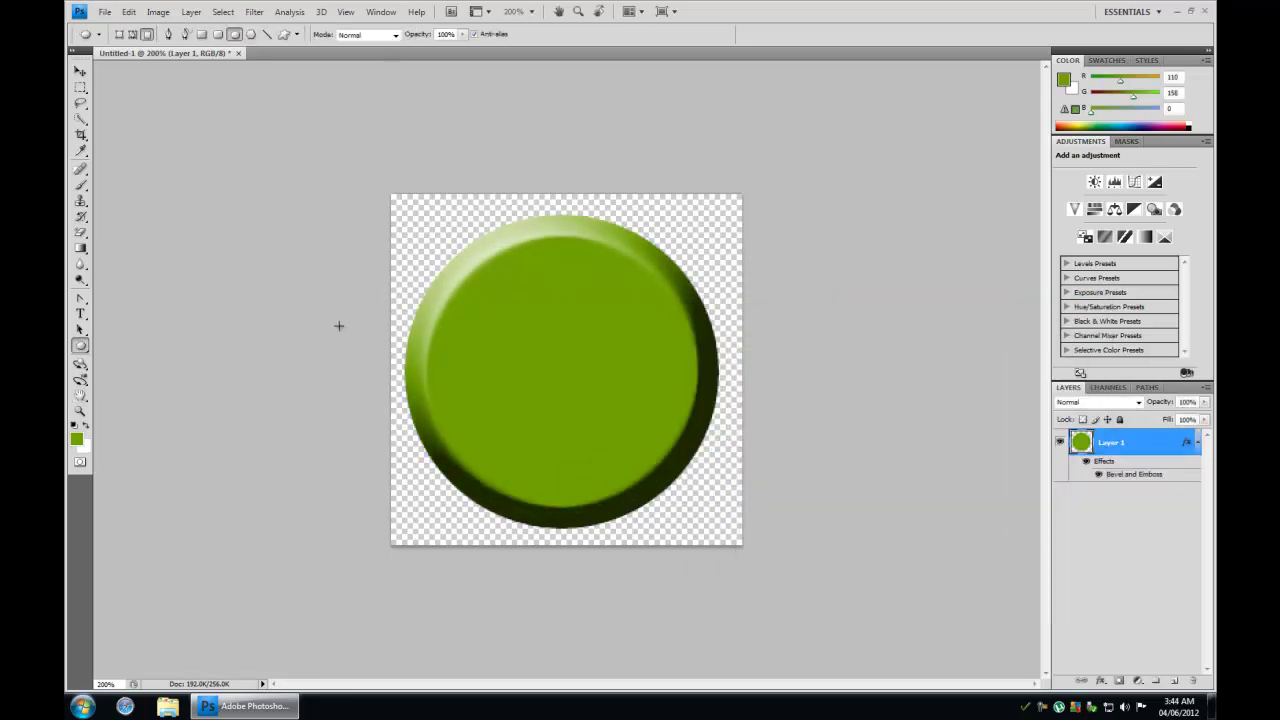
pyautogui.click(80, 313)
pyautogui.click(481, 404)
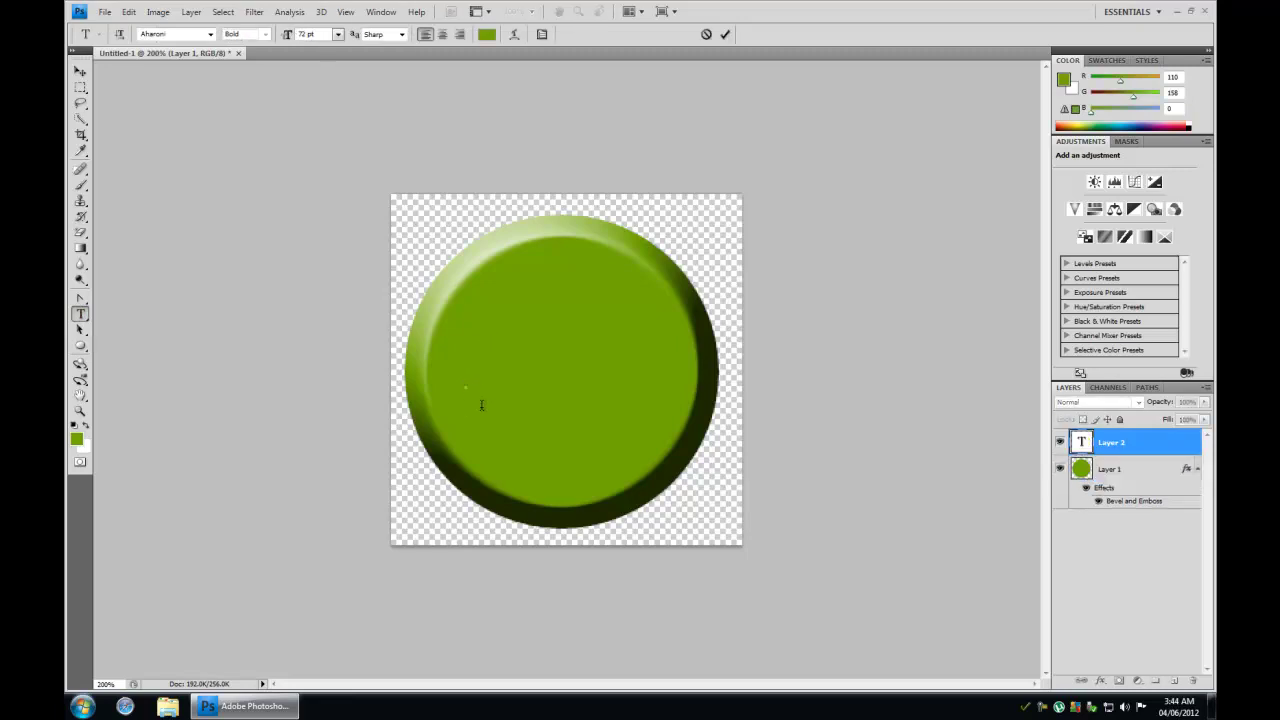
pyautogui.write('I')
pyautogui.hotkey('ctrl', 'a')
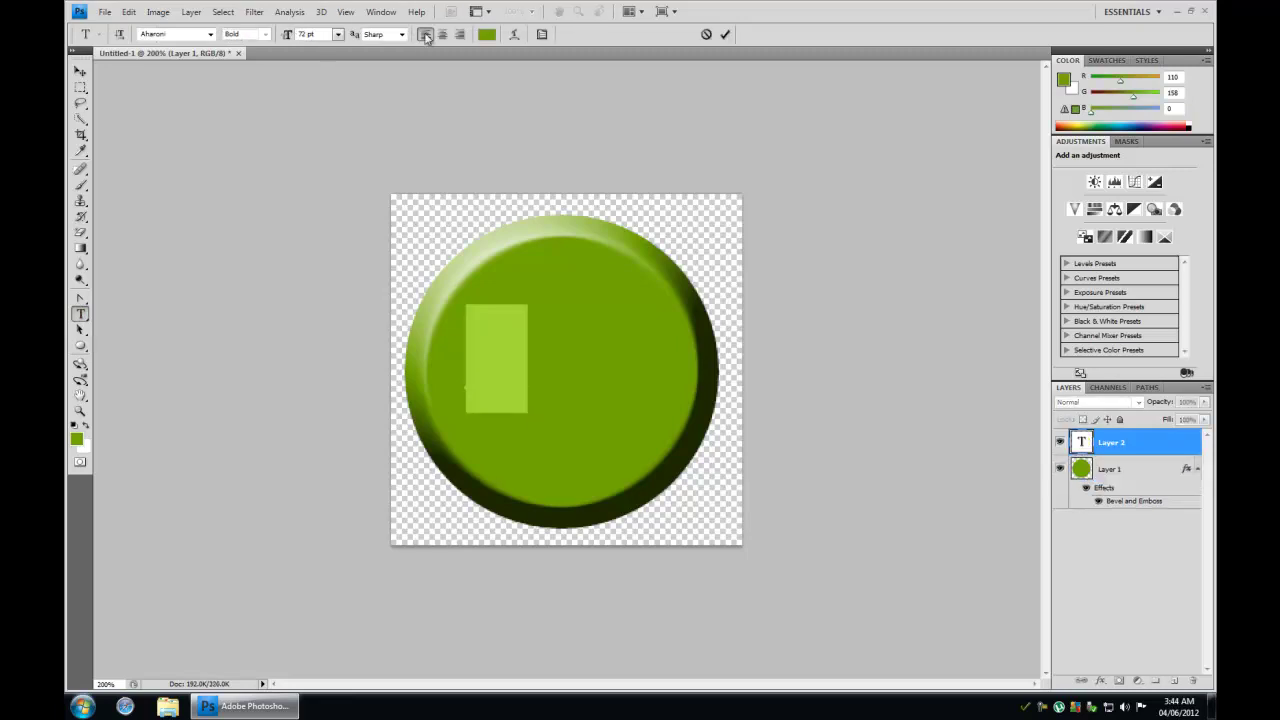
pyautogui.click(487, 34)
pyautogui.click(496, 350)
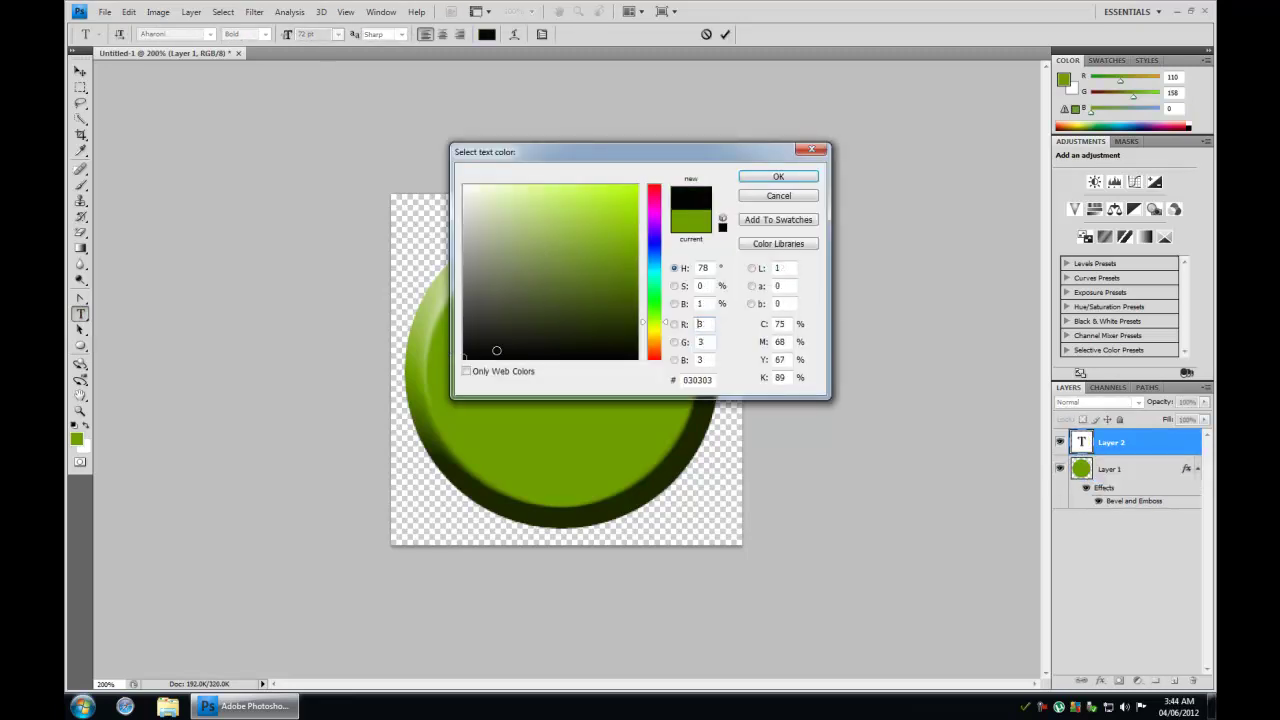
pyautogui.click(806, 177)
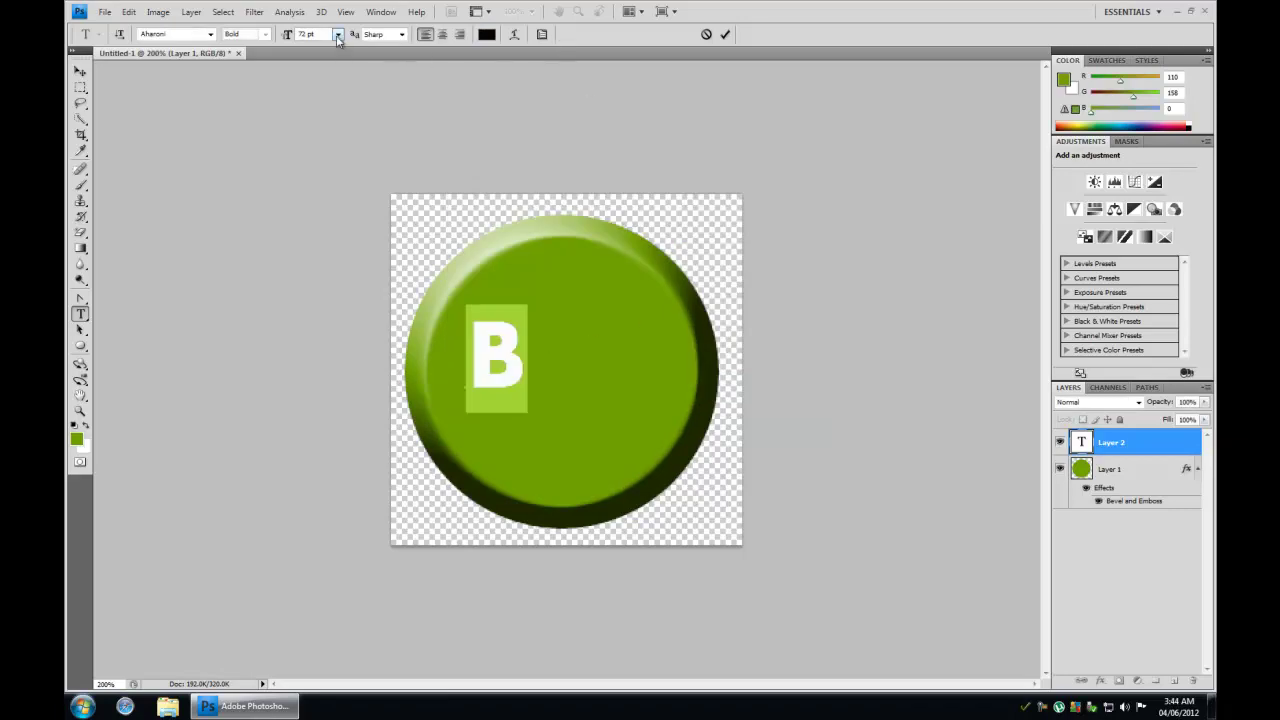
# Step: Set the letter's size to 150 pt, commit it, and centre the B on the button
pyautogui.click(338, 35)
pyautogui.click(313, 37)
pyautogui.click(313, 37)
pyautogui.write('1000')
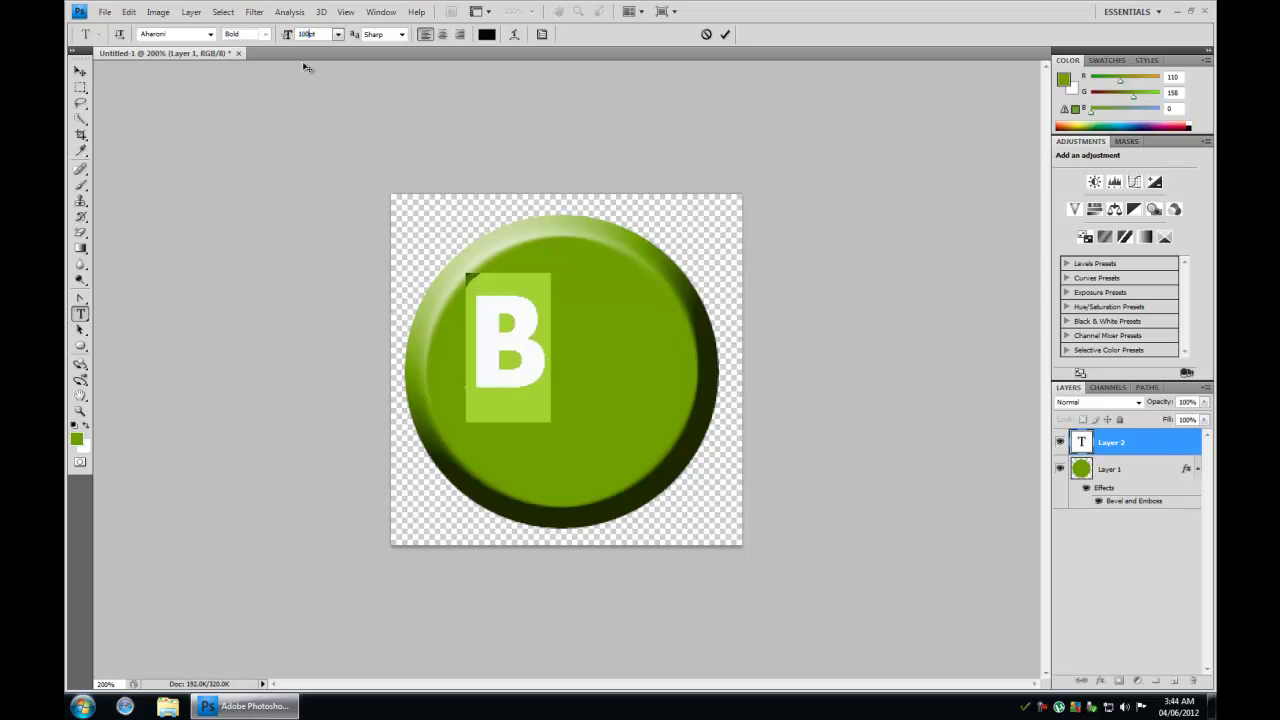
pyautogui.hotkey('ctrl', 'z')
pyautogui.write('150')
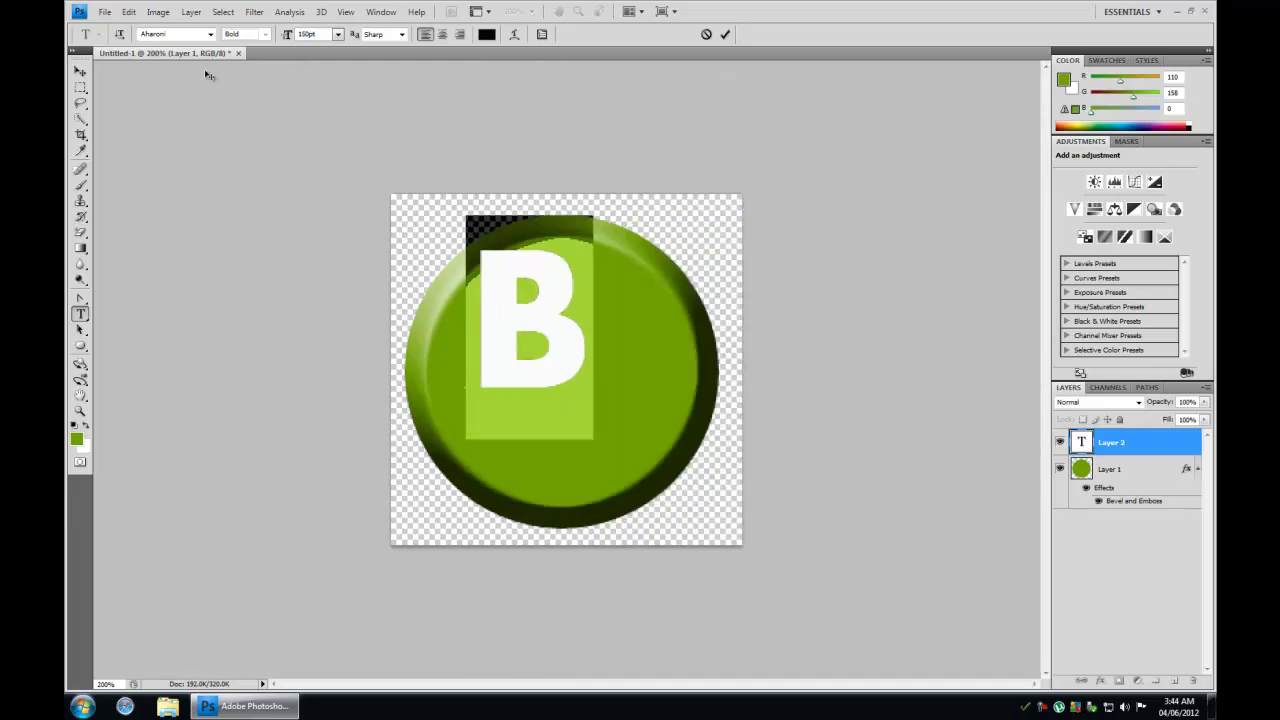
pyautogui.click(79, 74)
pyautogui.moveTo(536, 314); pyautogui.dragTo(577, 359)
# Step: Give the B layer a Bevel and Emboss with a ring-shaped gloss contour and larger size
pyautogui.doubleClick(1135, 444)
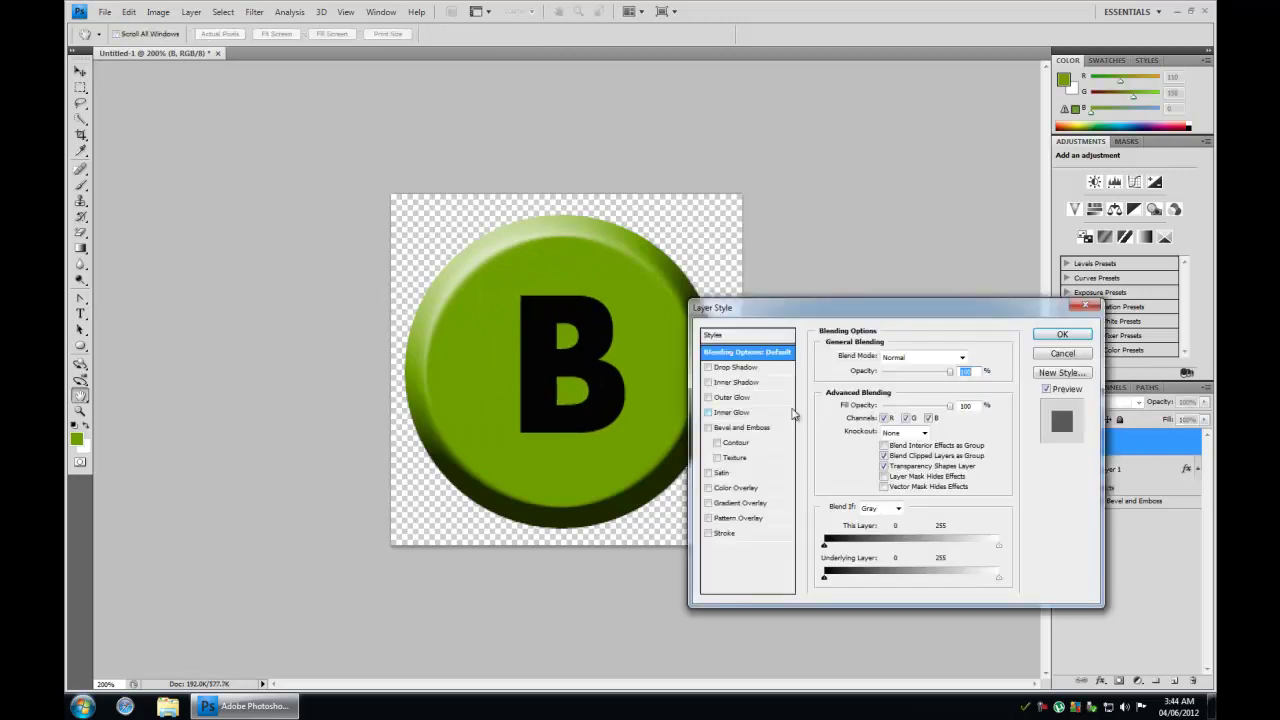
pyautogui.click(708, 428)
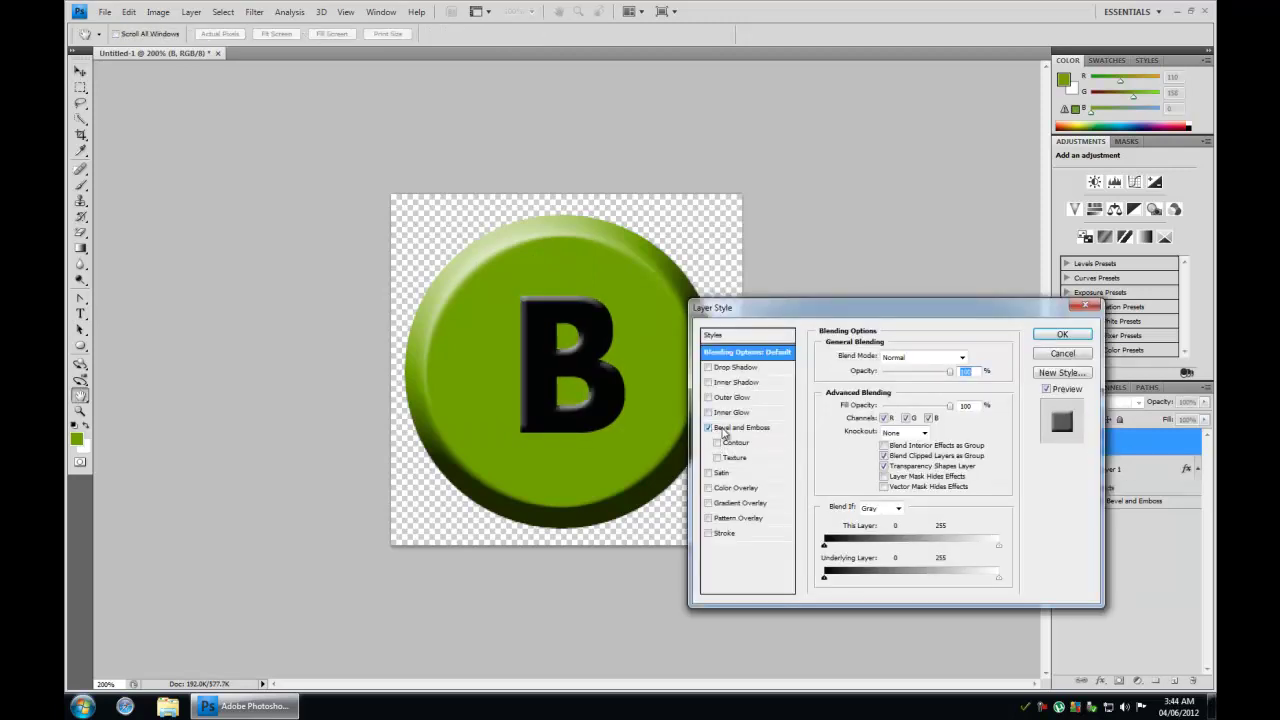
pyautogui.click(742, 430)
pyautogui.click(897, 508)
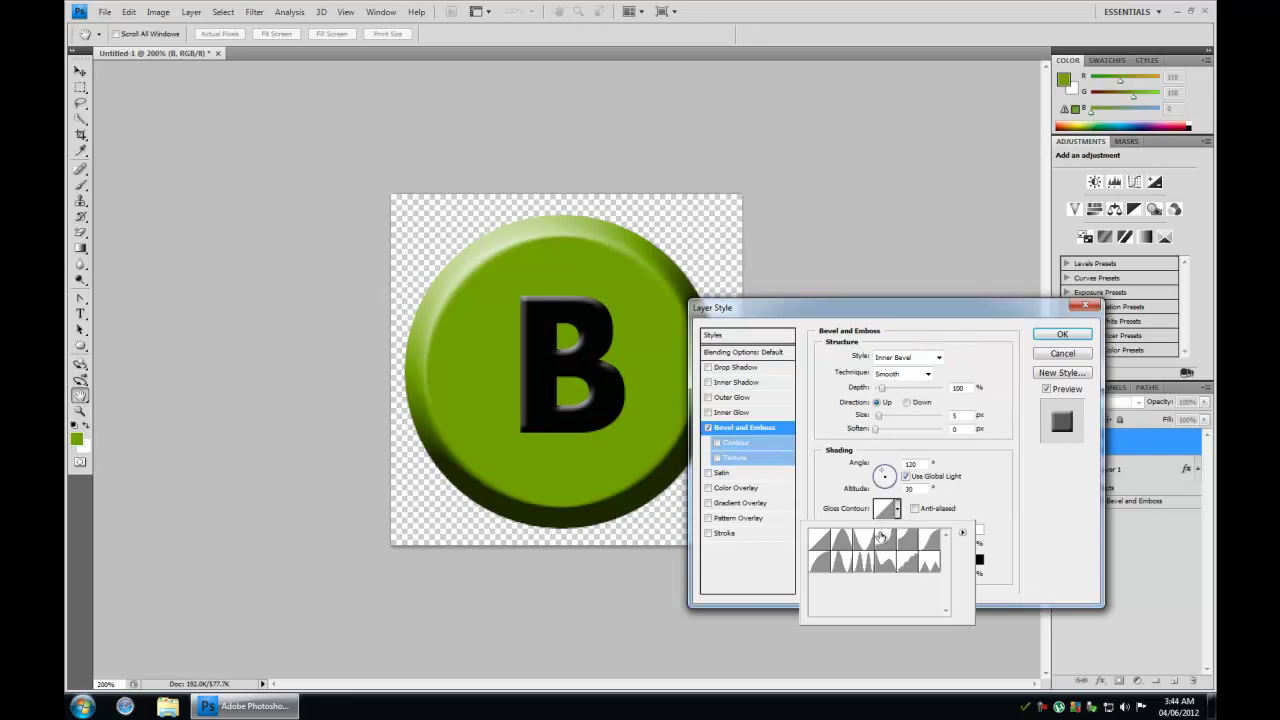
pyautogui.click(884, 540)
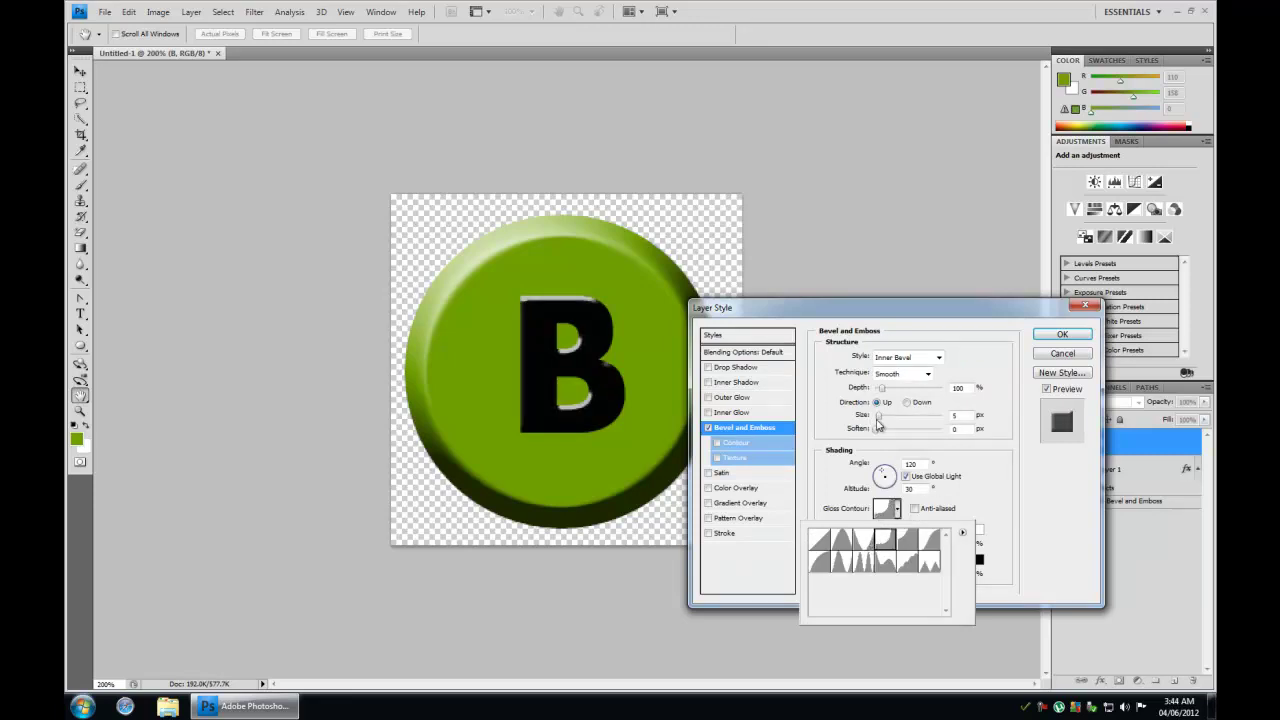
pyautogui.moveTo(879, 416); pyautogui.dragTo(878, 420)
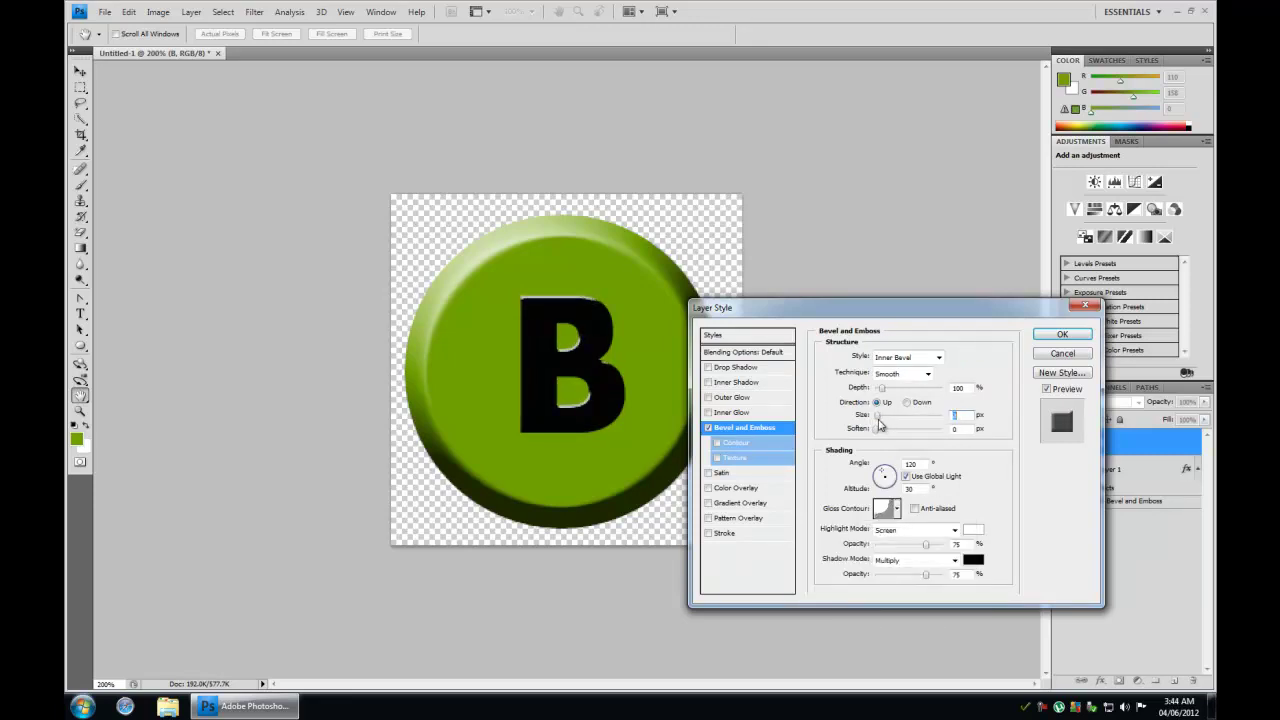
pyautogui.press('Return')
# Step: Switch to the Move tool and clear the layer selection
pyautogui.press('v')
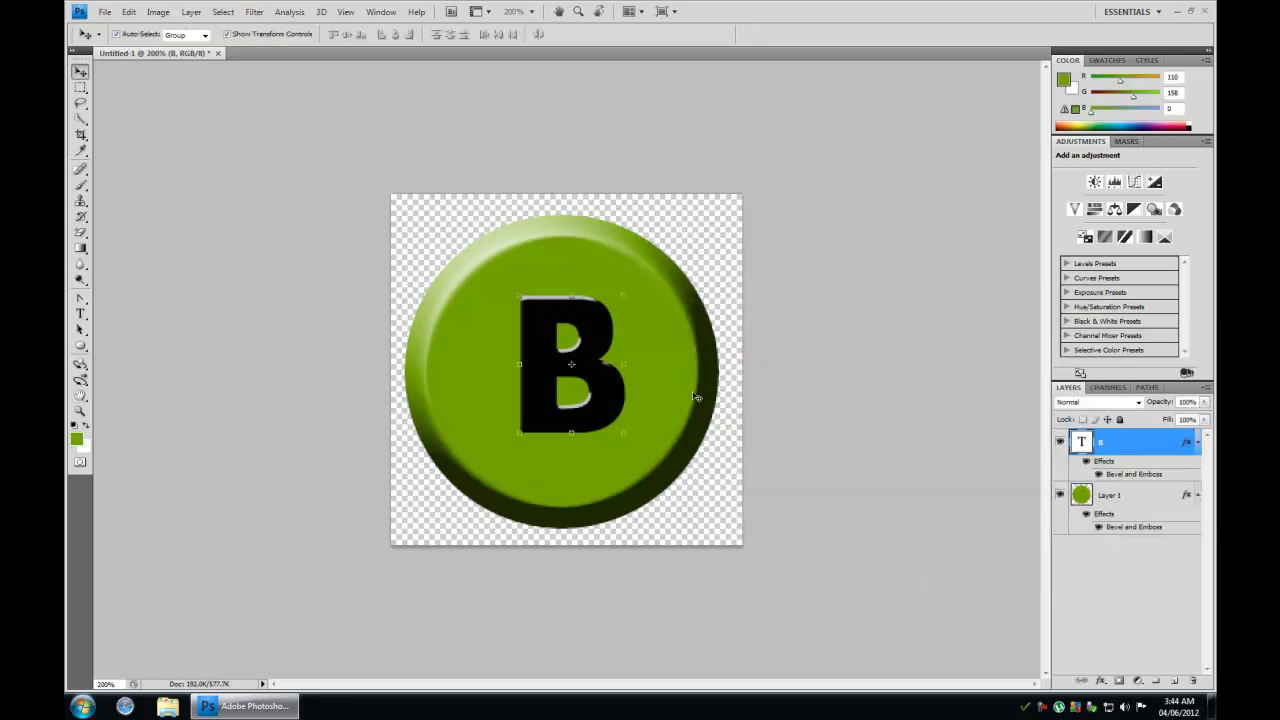
pyautogui.click(478, 395)
pyautogui.click(205, 369)
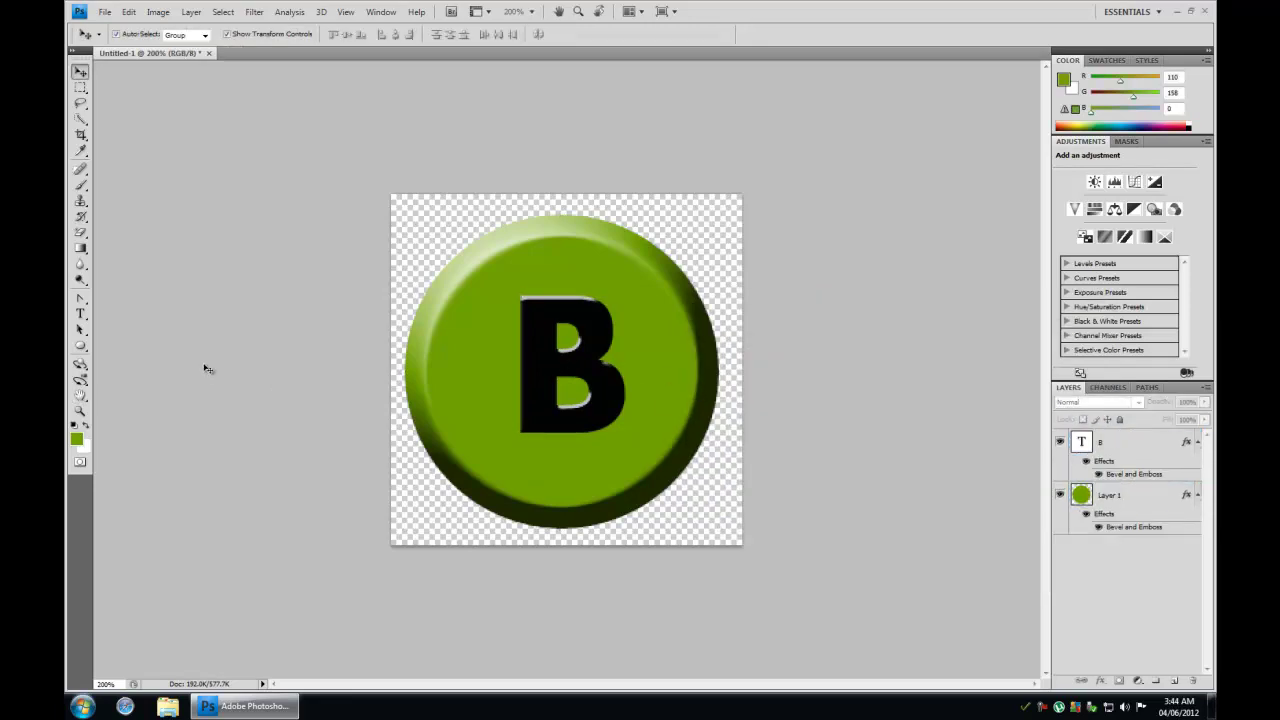
# Step: Start Save As with the format set to ICO (Windows Icon)
pyautogui.click(104, 12)
pyautogui.click(124, 196)
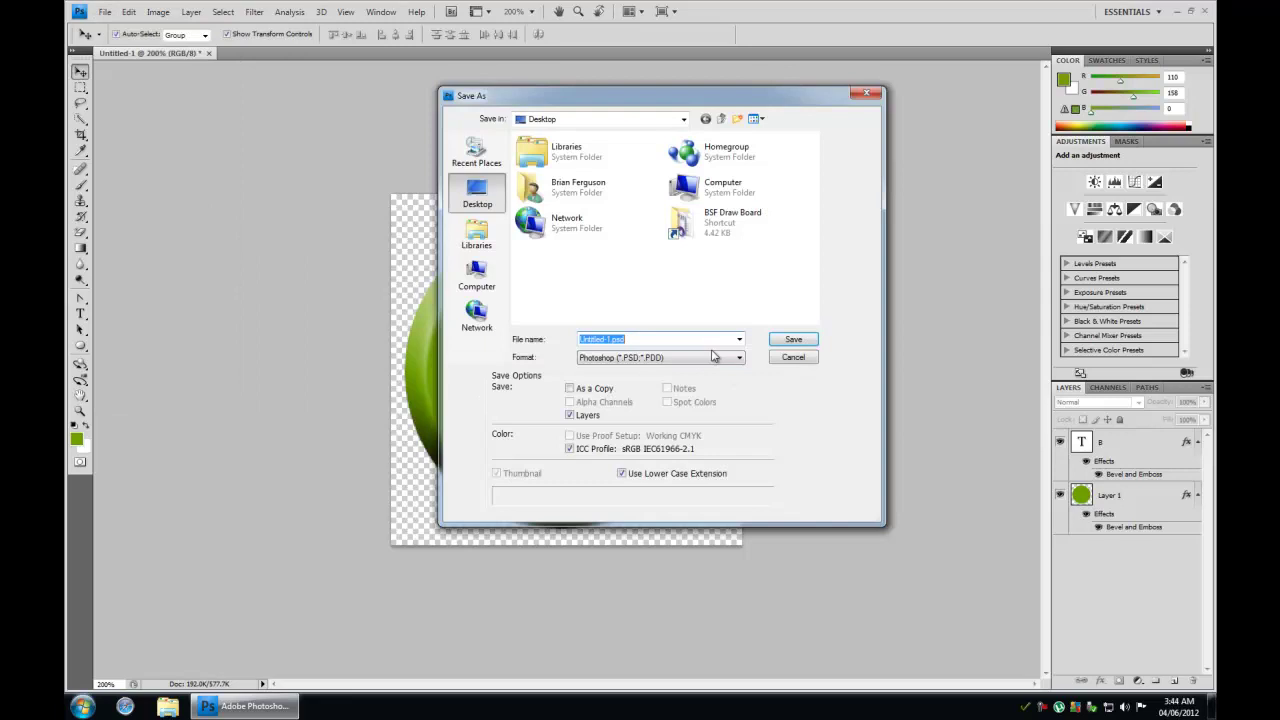
pyautogui.click(703, 357)
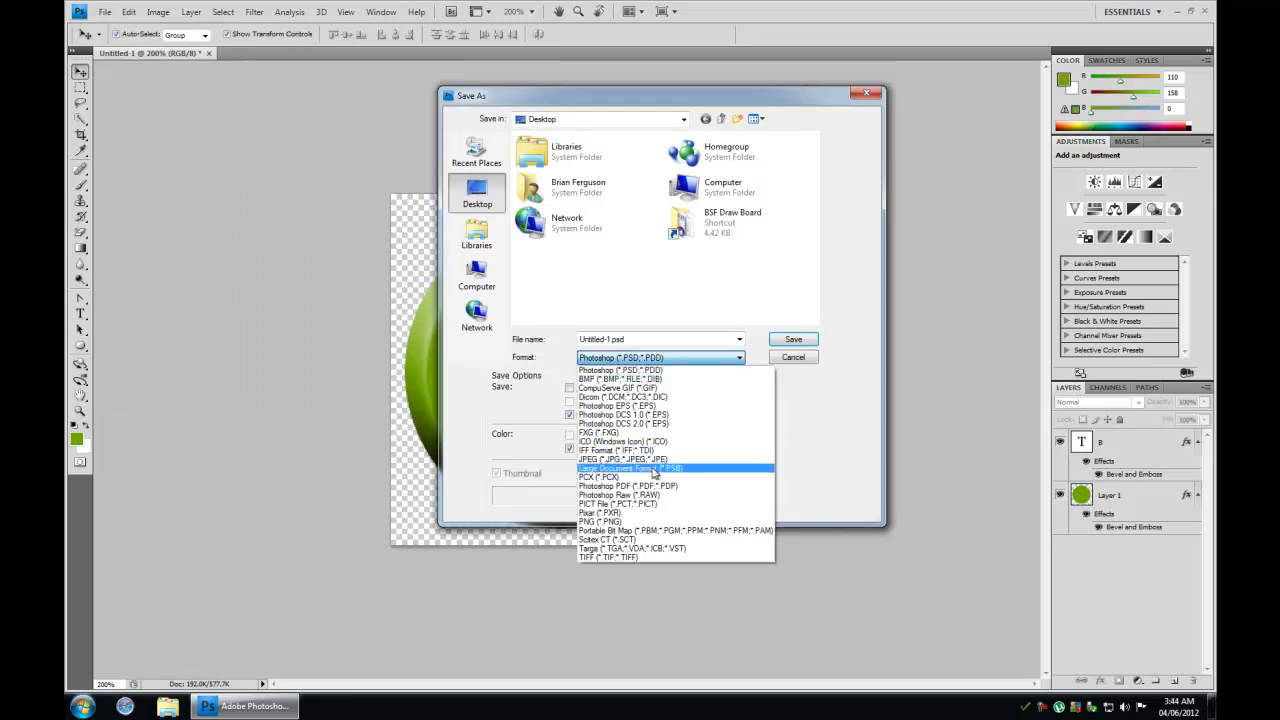
pyautogui.click(620, 441)
# Step: Name the file AppIcon.ico, save it to the Desktop, and accept the ICO options
pyautogui.moveTo(624, 340); pyautogui.dragTo(535, 345)
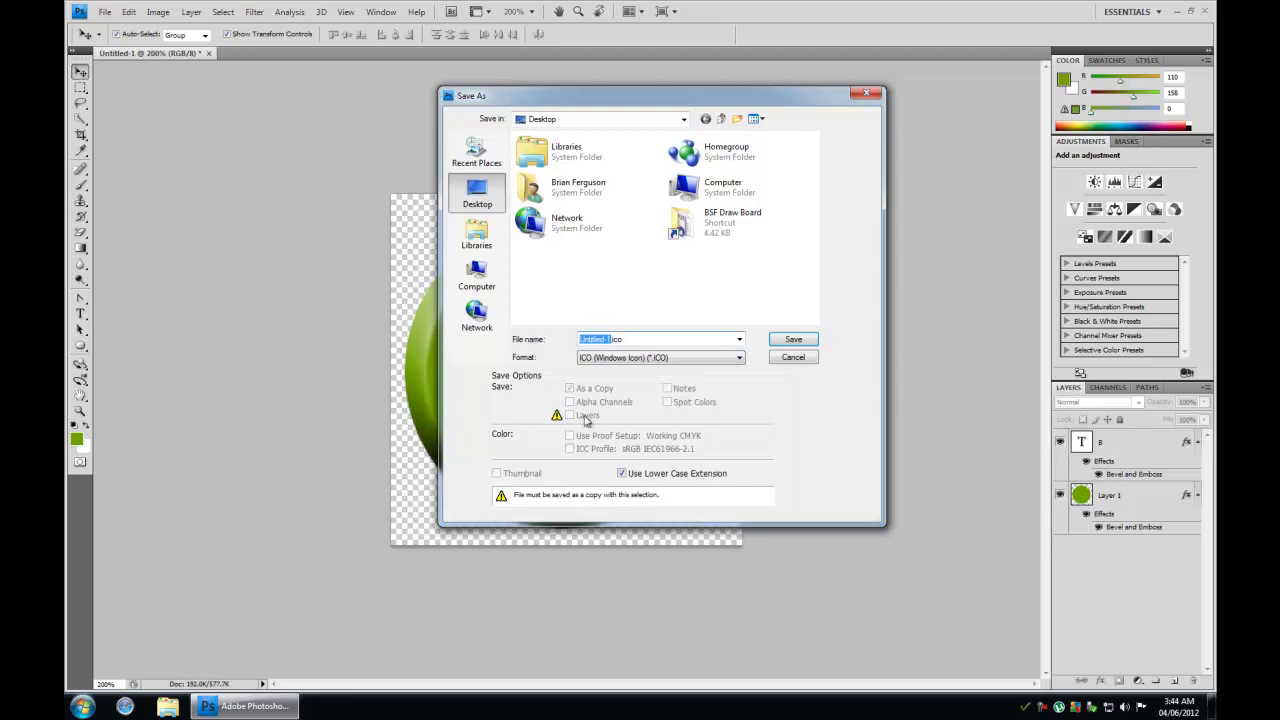
pyautogui.write('AppIcon')
pyautogui.moveTo(640, 343); pyautogui.dragTo(566, 340)
pyautogui.click(656, 338)
pyautogui.moveTo(651, 338); pyautogui.dragTo(492, 346)
pyautogui.click(792, 342)
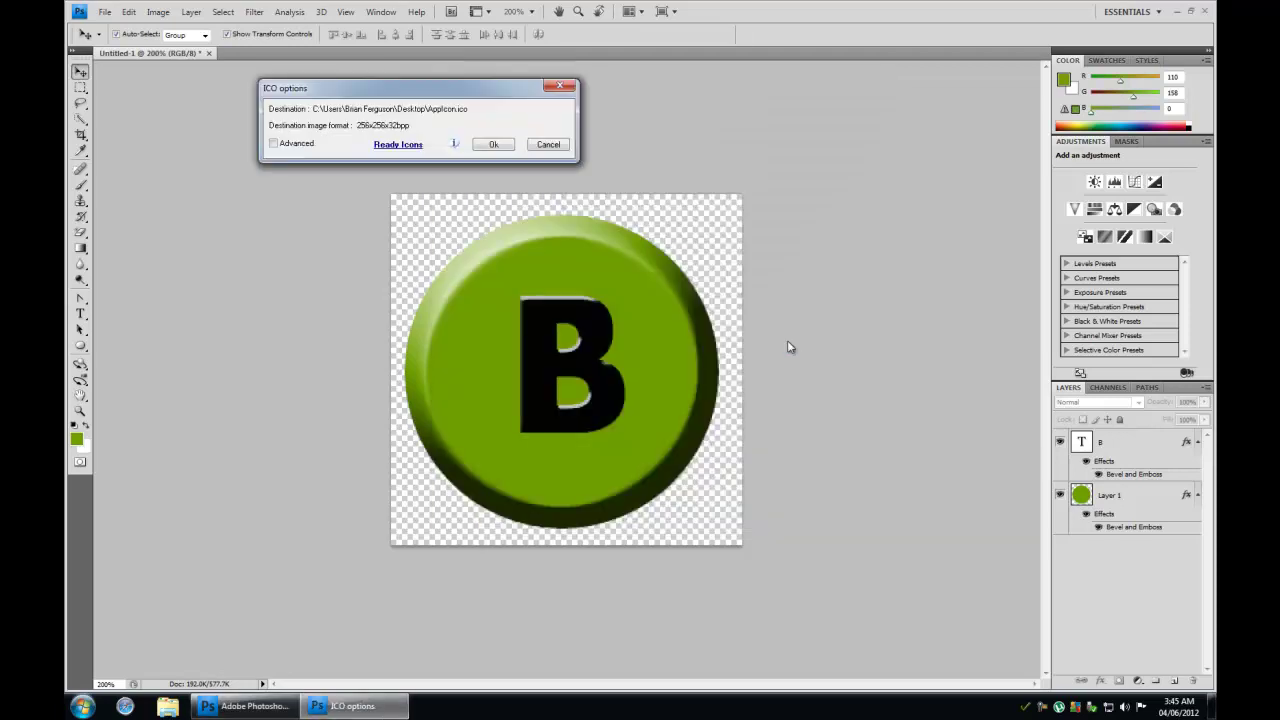
pyautogui.click(302, 146)
pyautogui.click(302, 147)
pyautogui.click(494, 145)
# Step: Resize the image to a width of 128 pixels
pyautogui.click(159, 12)
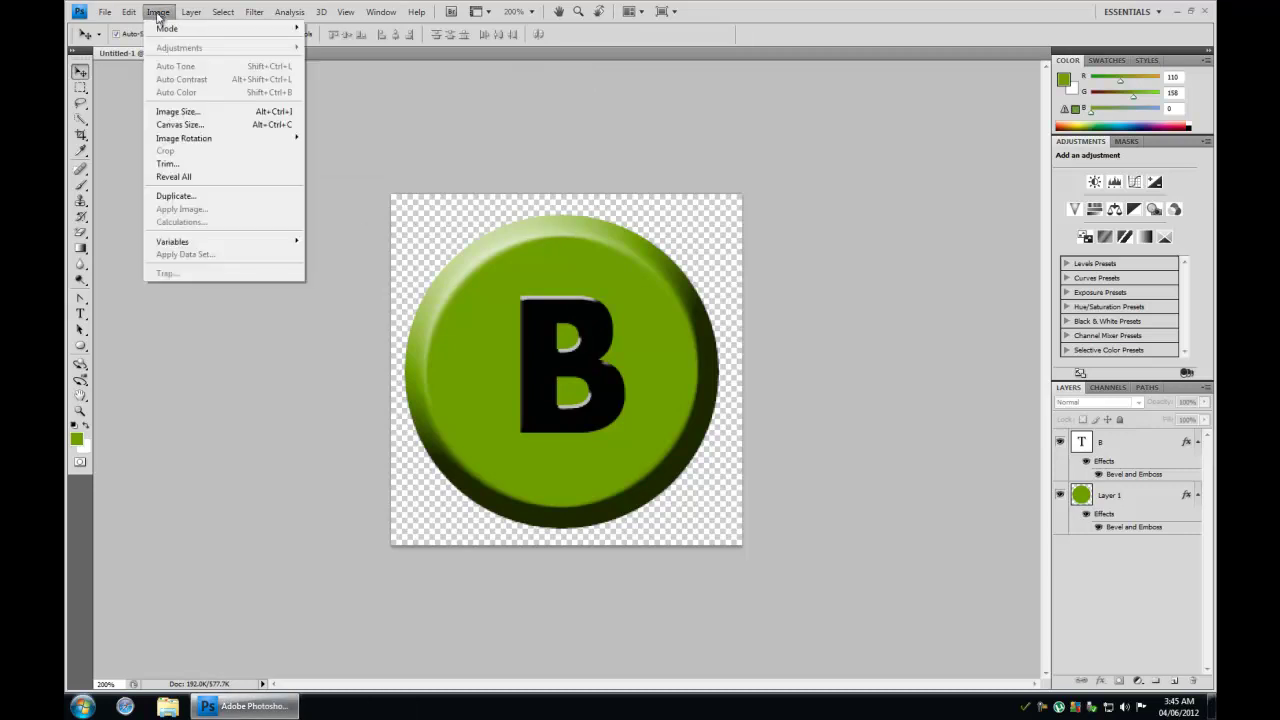
pyautogui.click(212, 111)
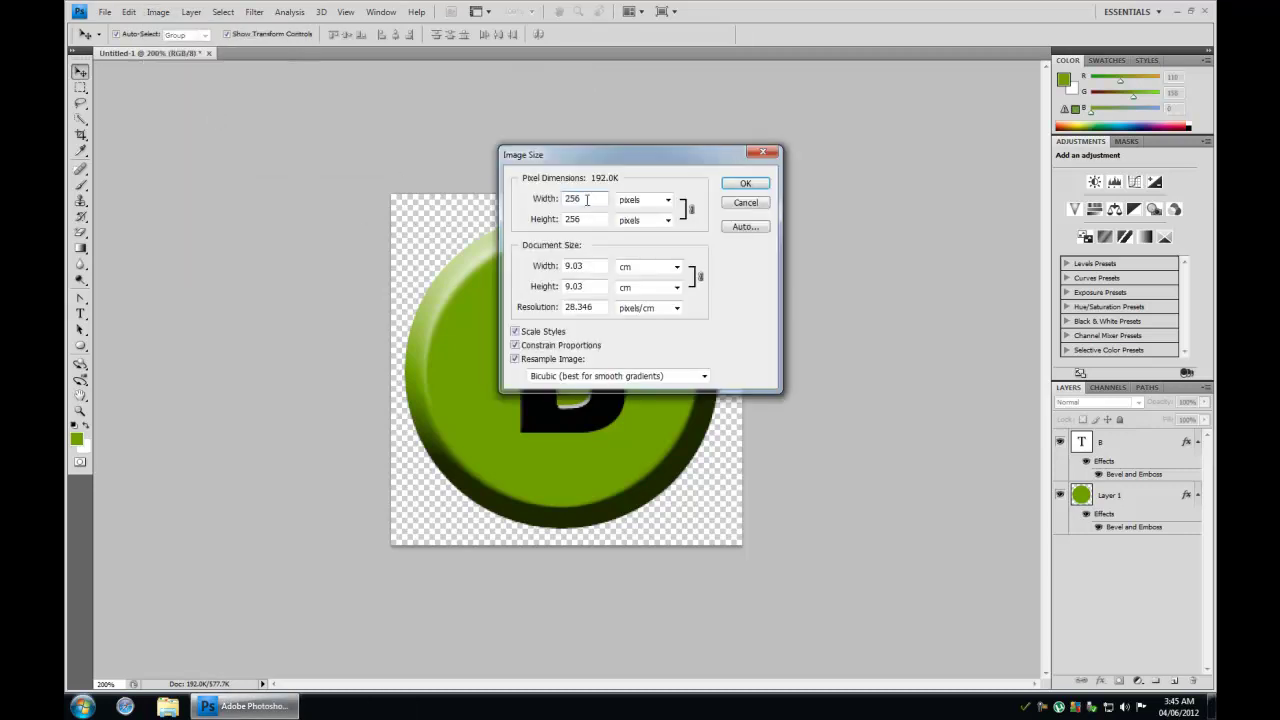
pyautogui.write('128')
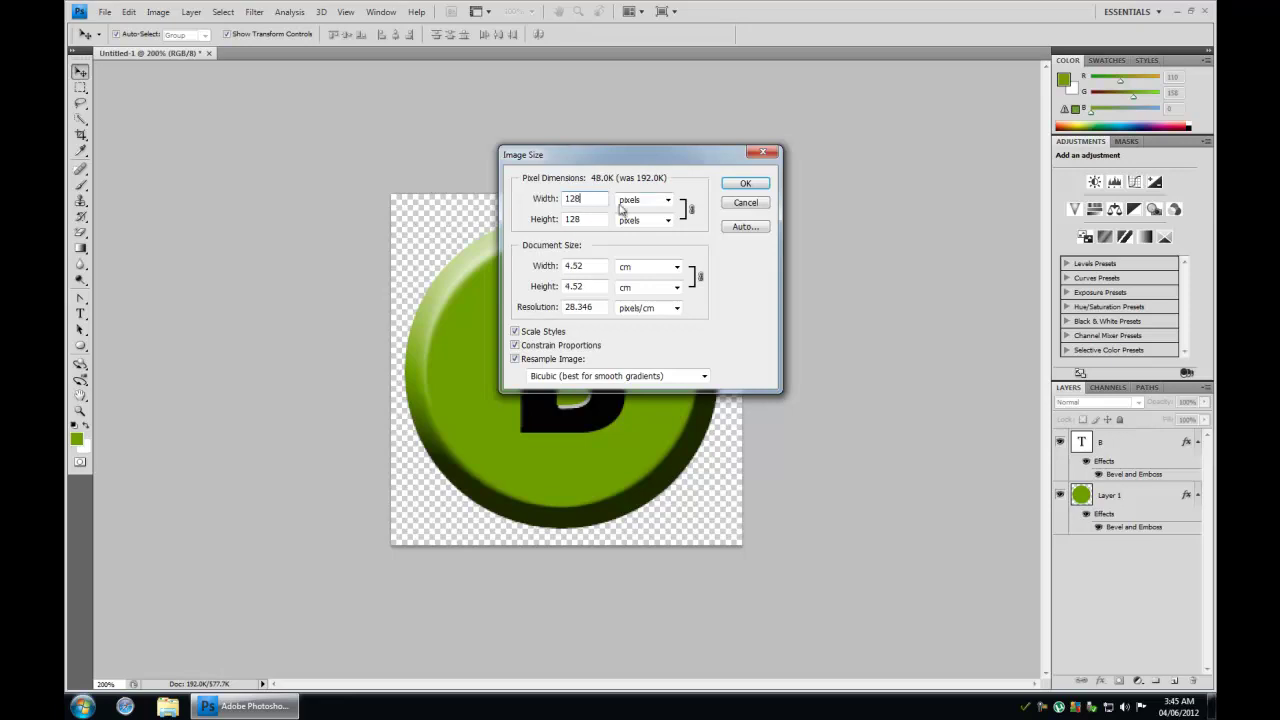
pyautogui.click(751, 189)
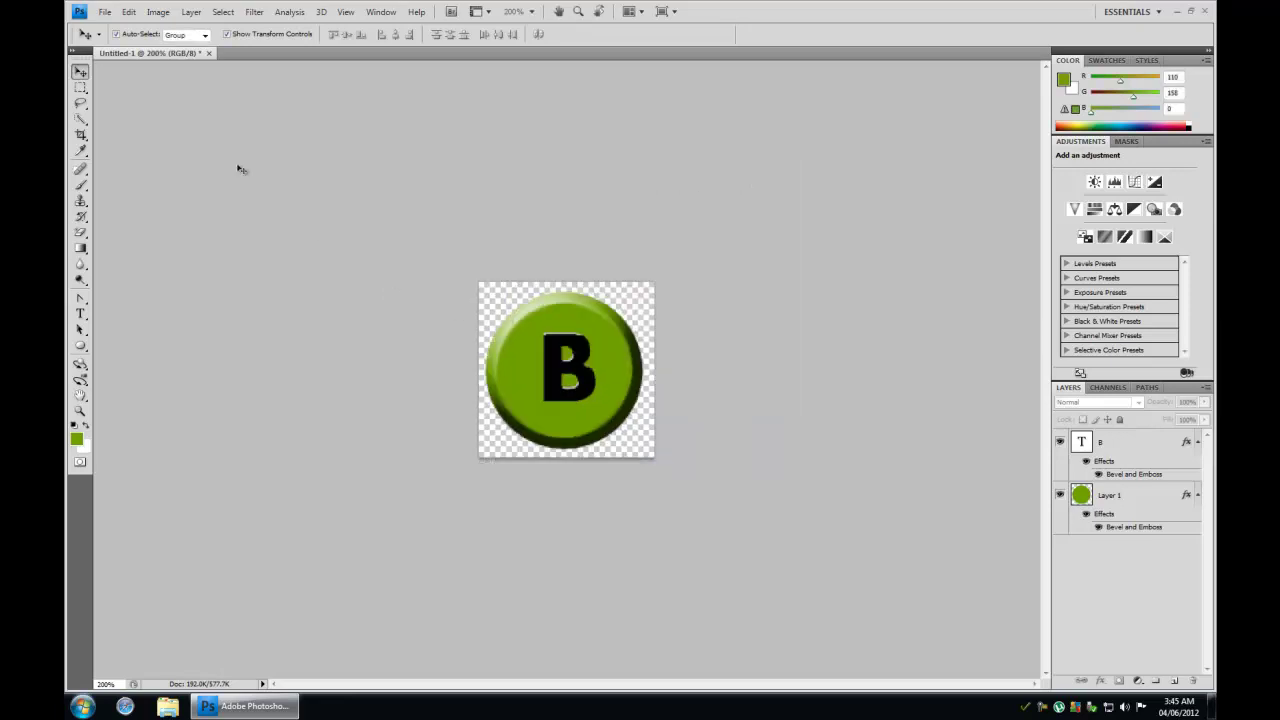
# Step: Set up Save As in ICO (Windows Icon) format with the name AppIcon.ico
pyautogui.click(104, 12)
pyautogui.click(163, 196)
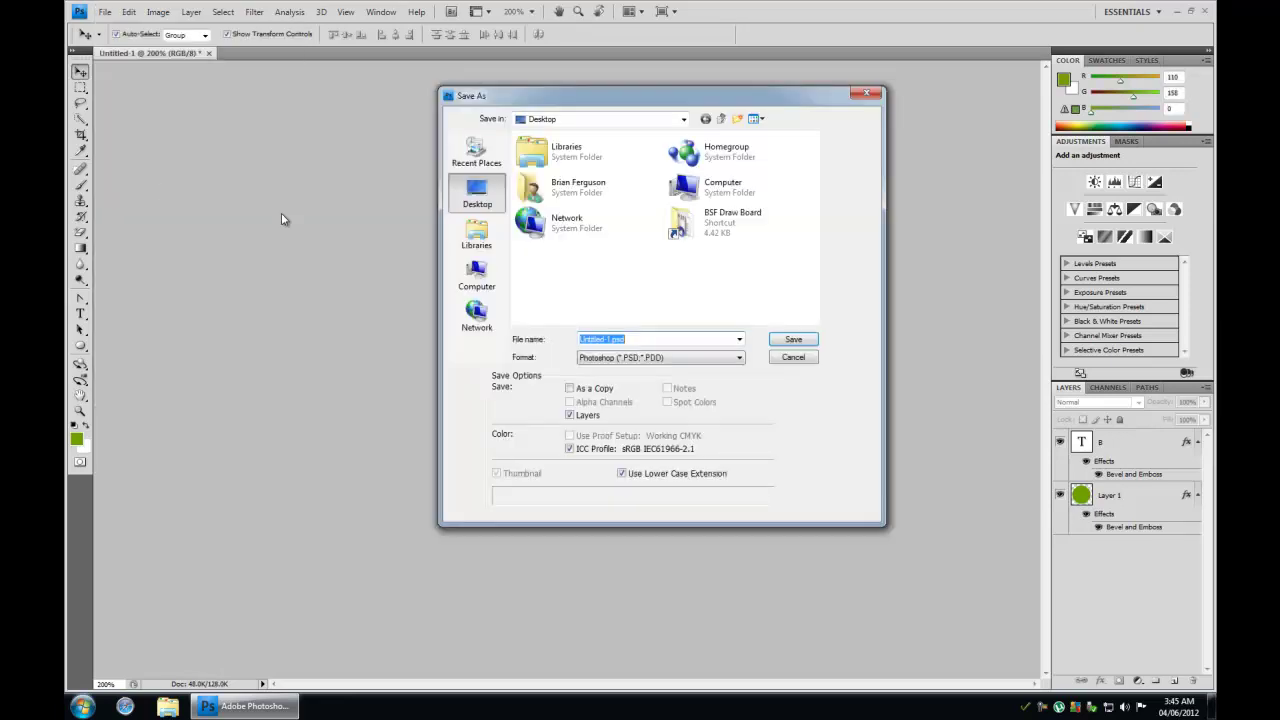
pyautogui.click(634, 358)
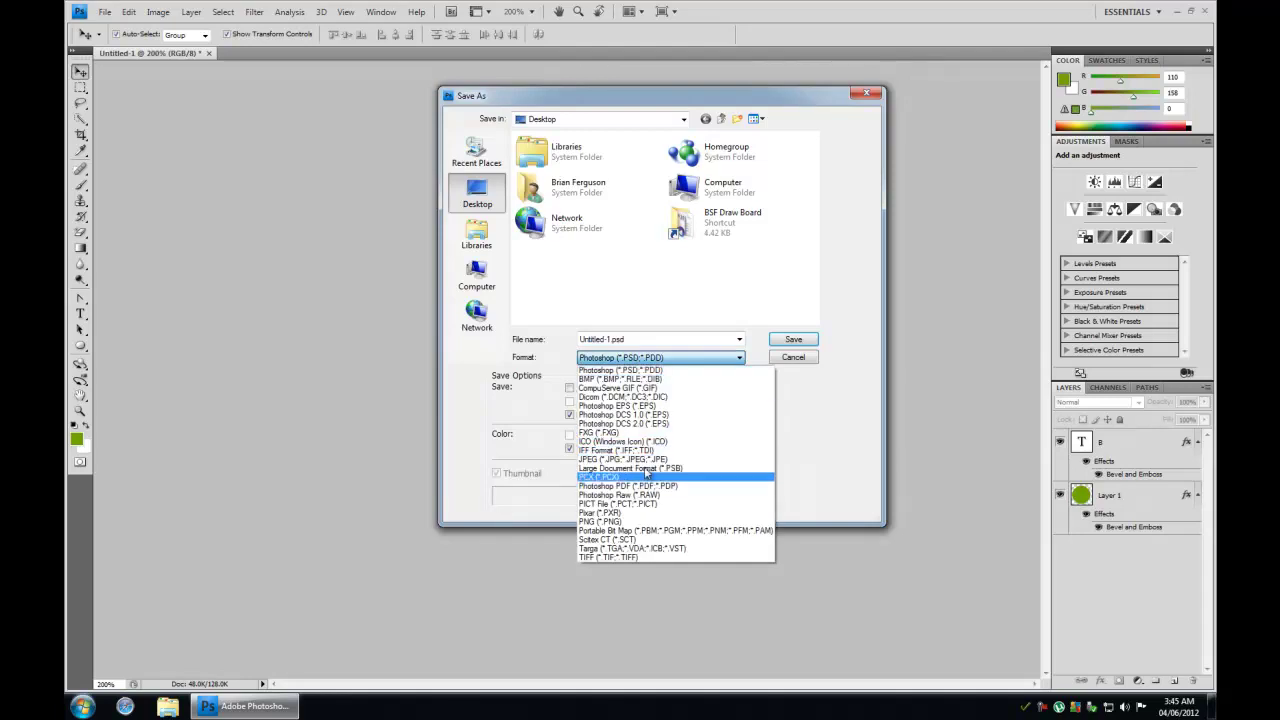
pyautogui.click(615, 441)
pyautogui.doubleClick(605, 340)
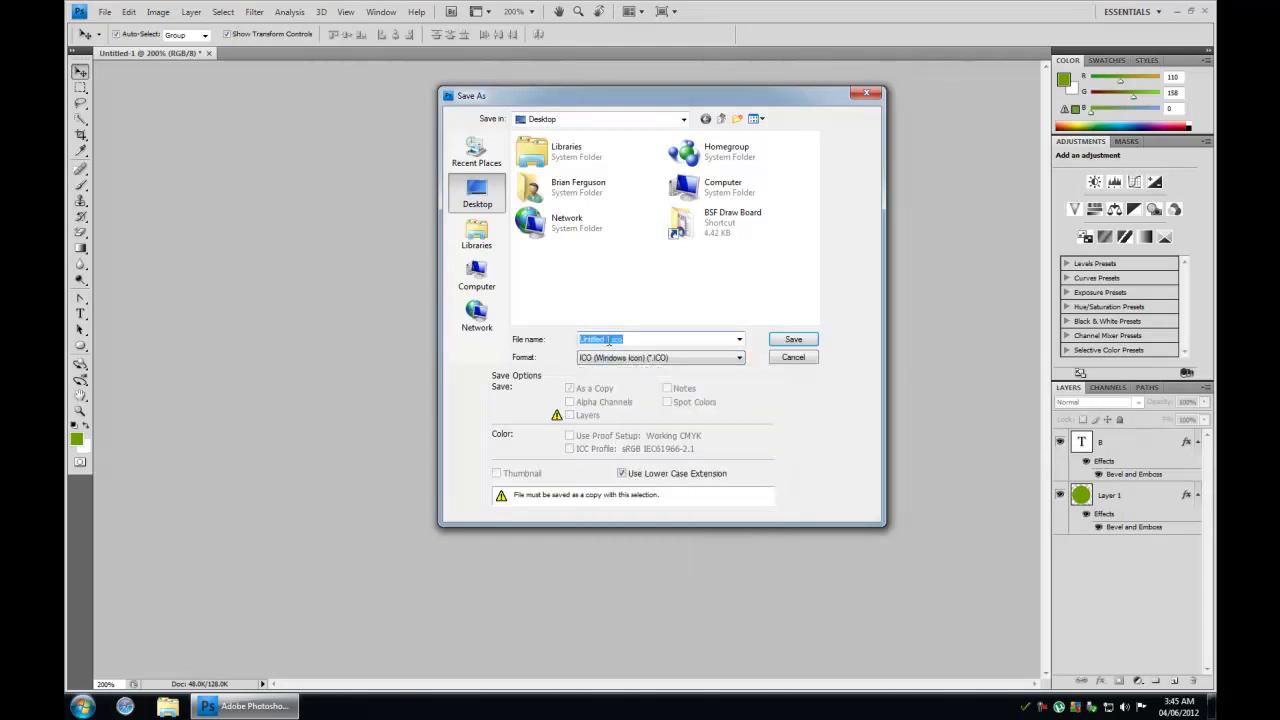
pyautogui.moveTo(614, 340); pyautogui.dragTo(497, 333)
pyautogui.write('Applic')
pyautogui.click(690, 360)
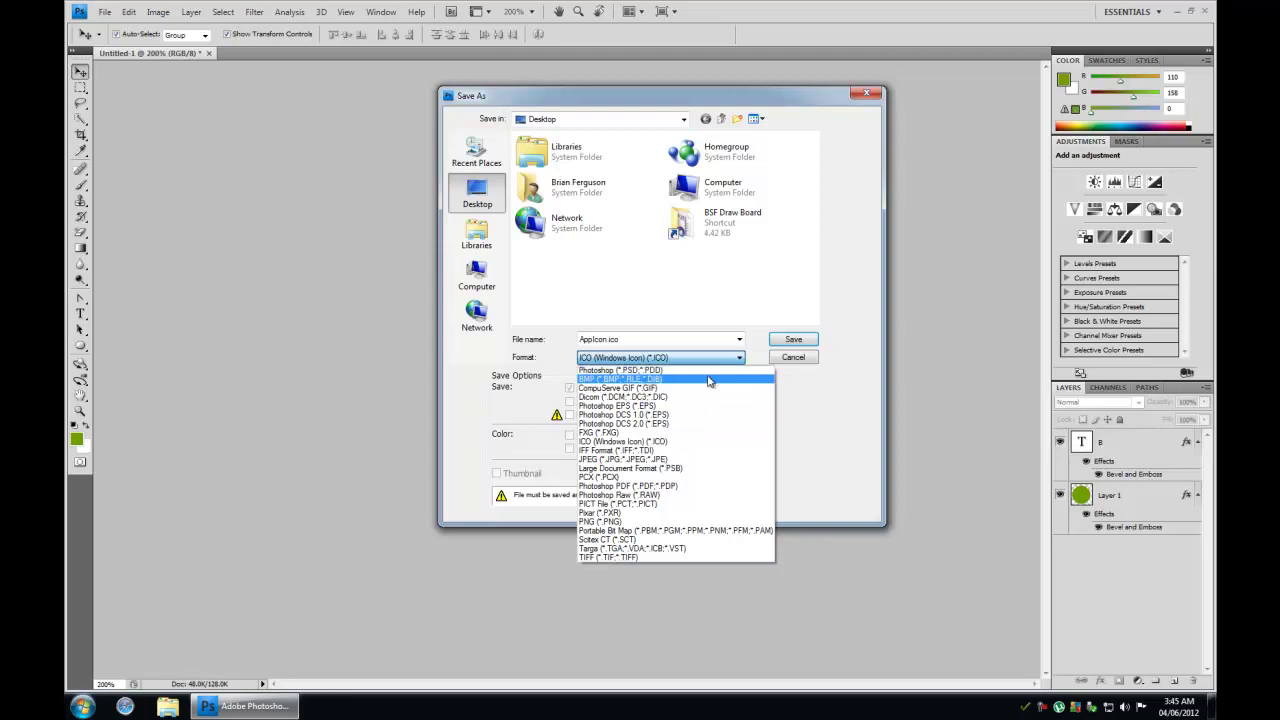
pyautogui.click(833, 405)
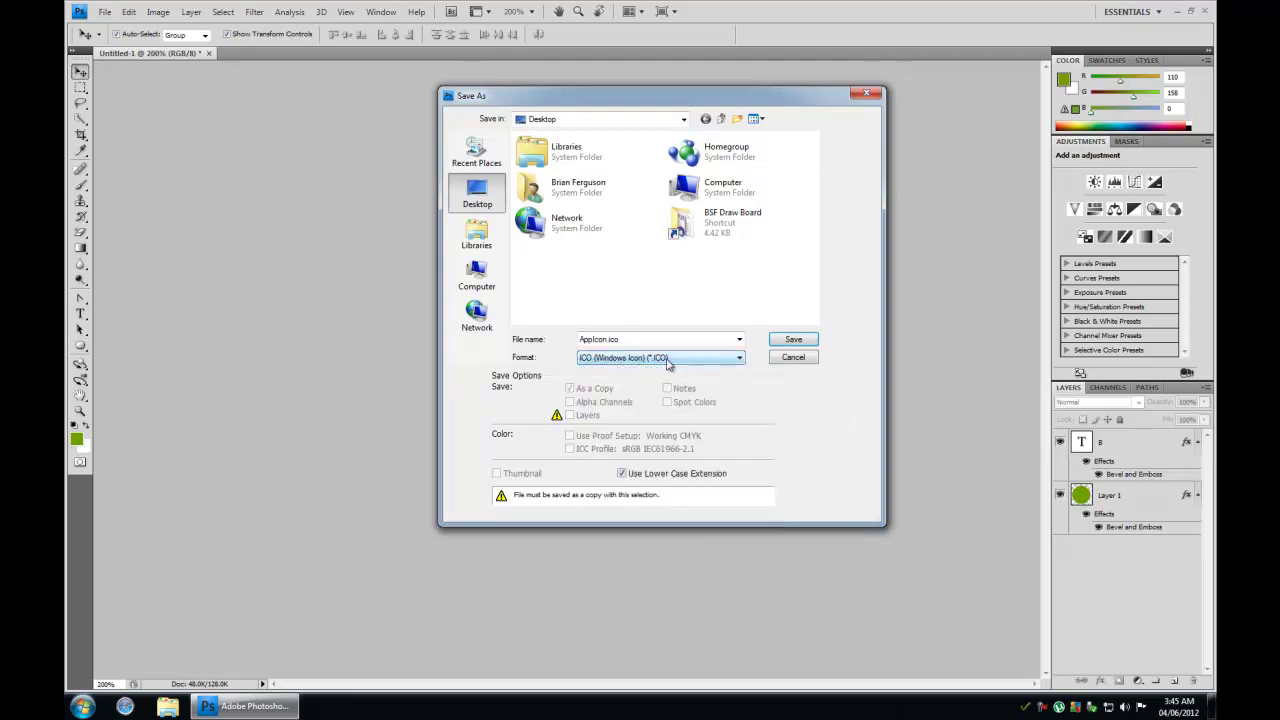
pyautogui.doubleClick(599, 340)
pyautogui.click(620, 340)
pyautogui.moveTo(620, 340); pyautogui.dragTo(564, 341)
# Step: Replace AppIcon.ico, keeping its 256x256 sub-icon alongside the new 128-pixel image
pyautogui.click(793, 339)
pyautogui.click(614, 268)
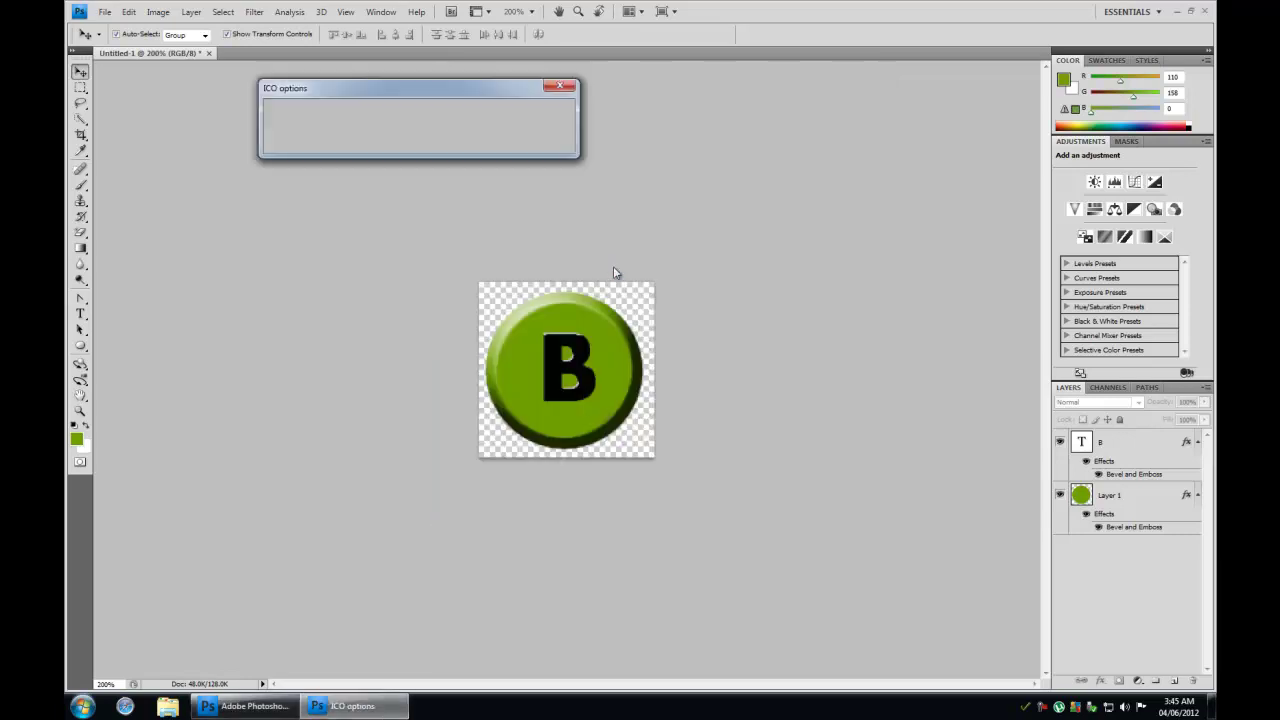
pyautogui.click(273, 144)
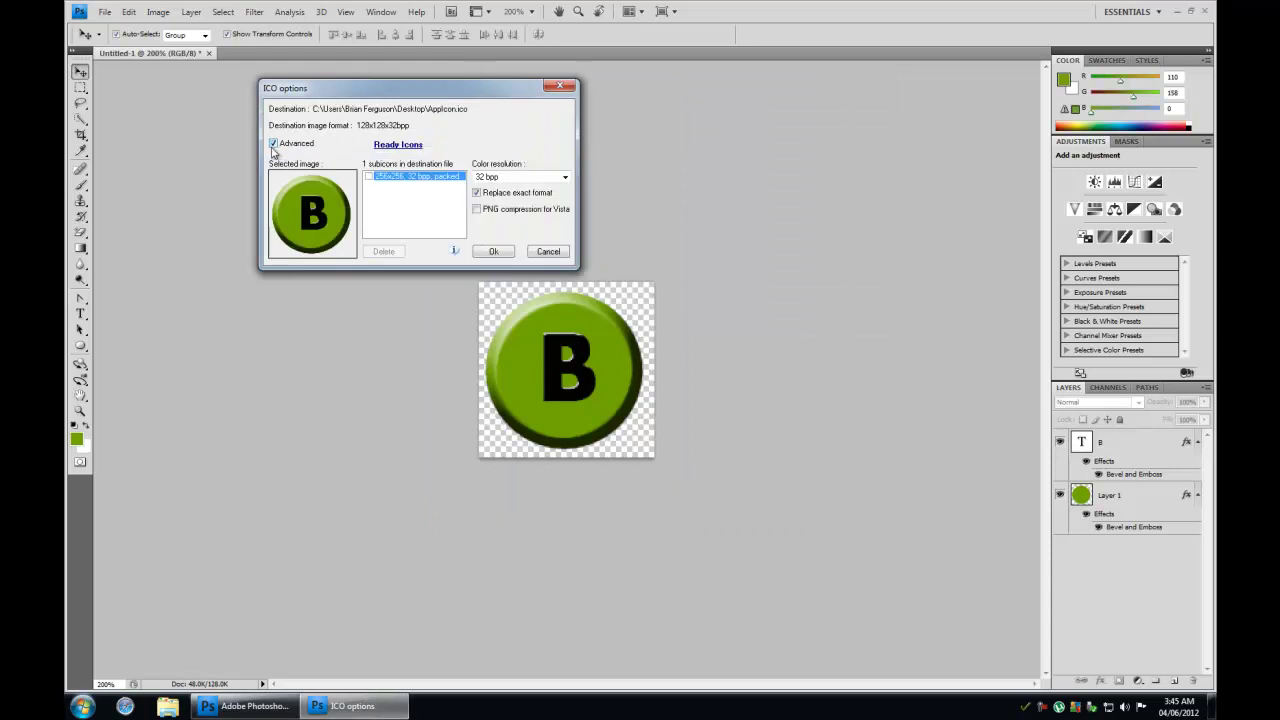
pyautogui.click(369, 177)
pyautogui.click(494, 251)
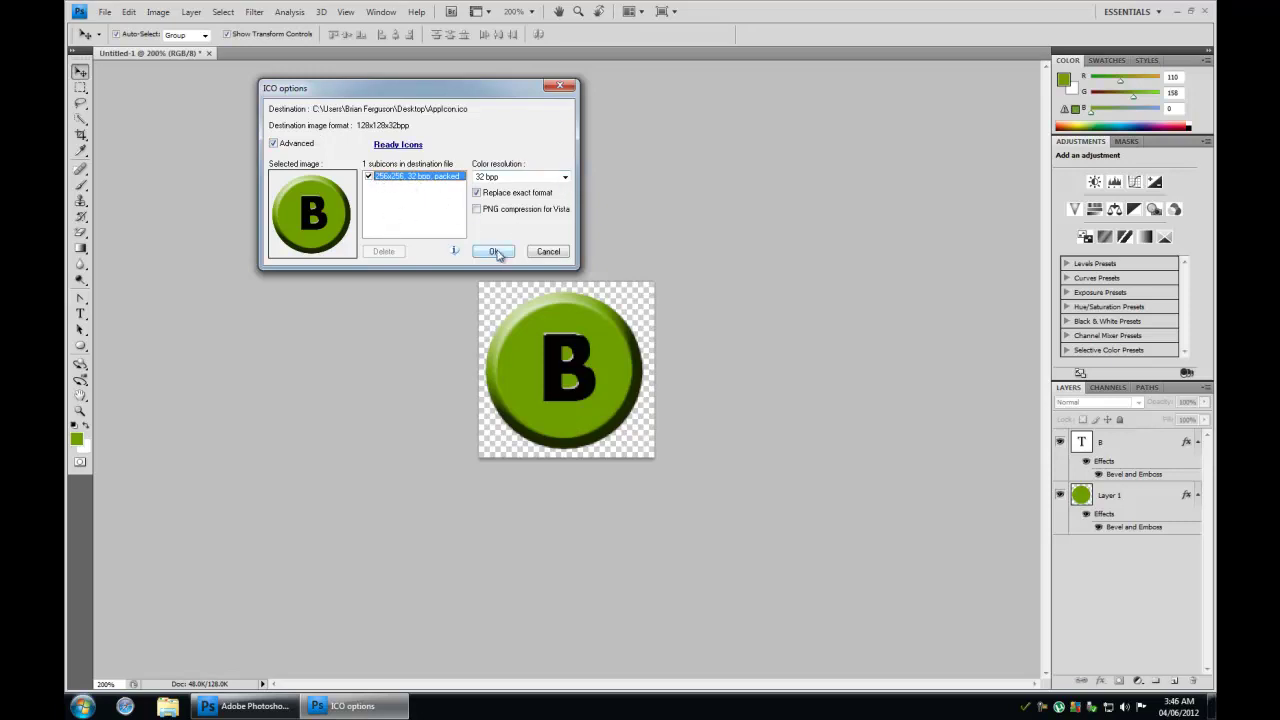
# Step: Resize the image to a width of 48 pixels
pyautogui.click(158, 12)
pyautogui.click(220, 115)
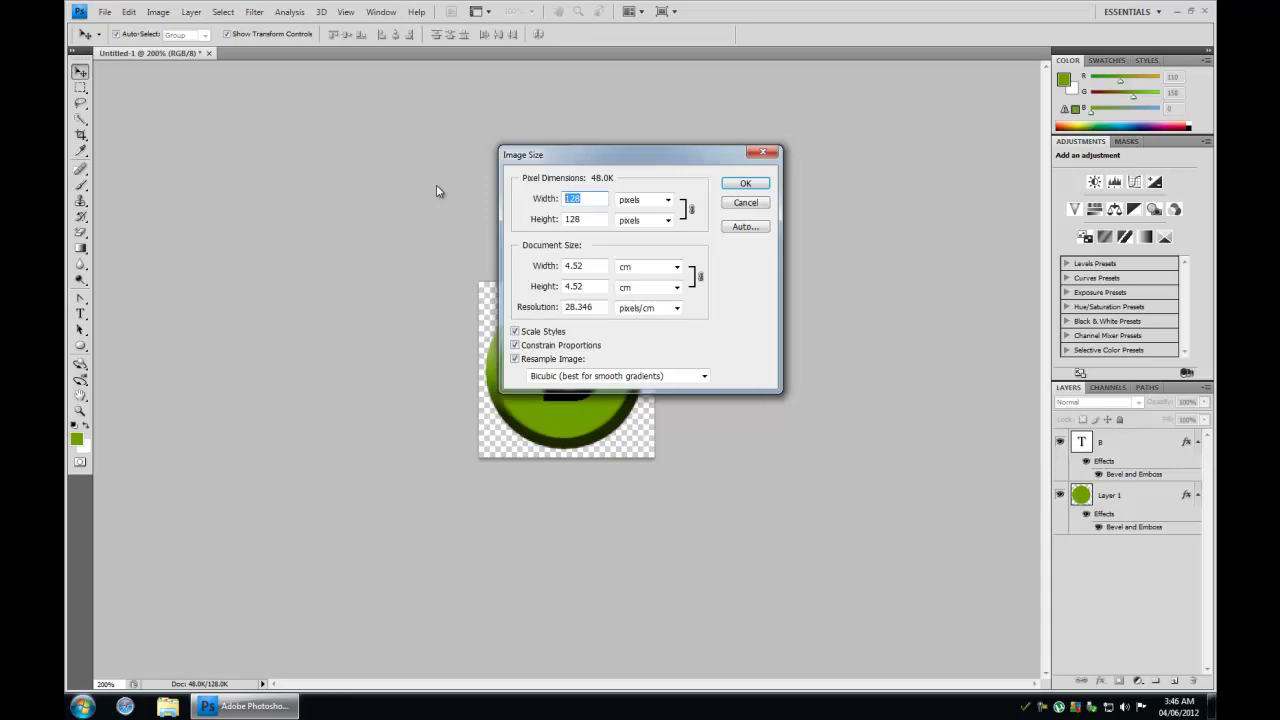
pyautogui.write('48')
pyautogui.click(742, 185)
# Step: Save the 48-pixel image in ICO (Windows Icon) format as AppIcon
pyautogui.click(104, 12)
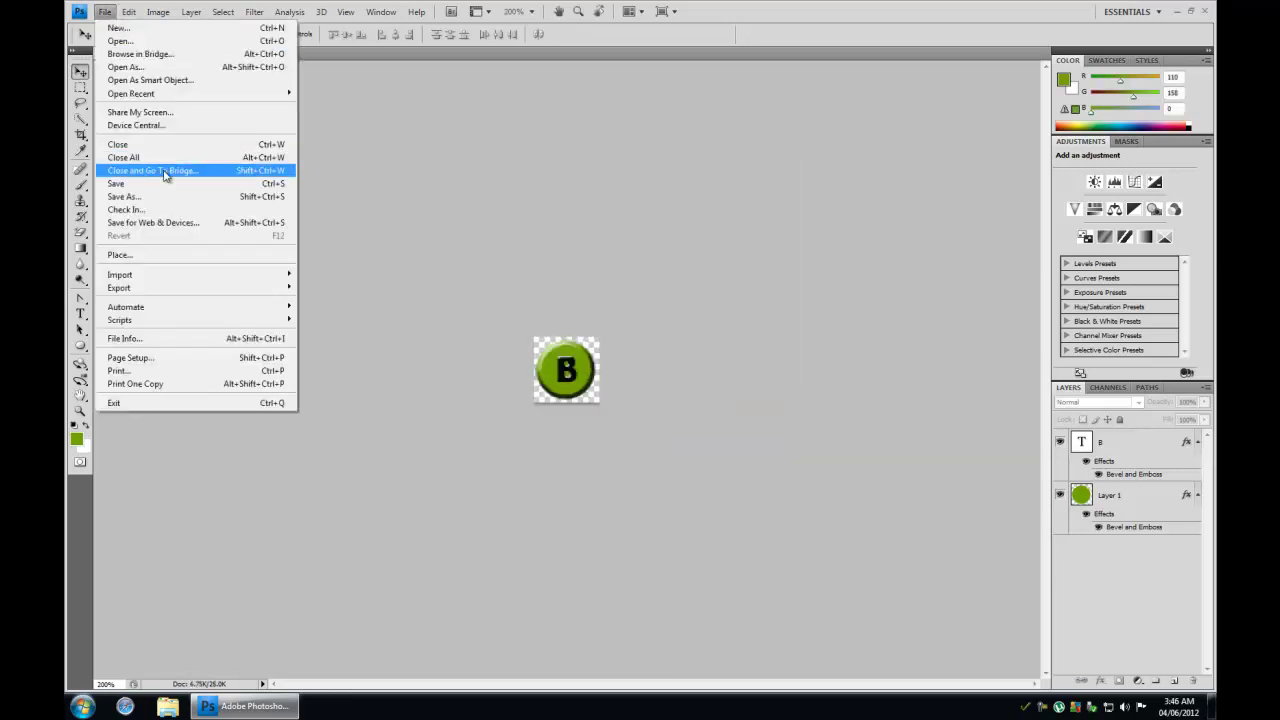
pyautogui.click(160, 184)
pyautogui.click(680, 358)
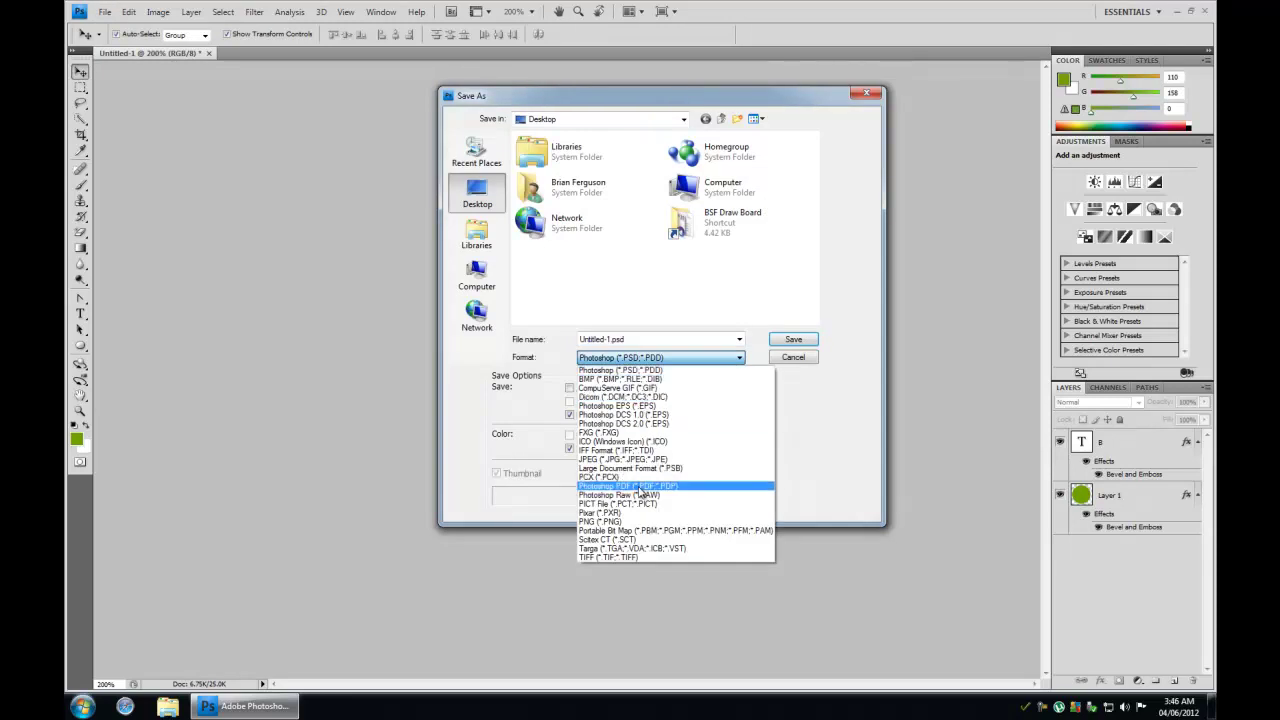
pyautogui.click(620, 441)
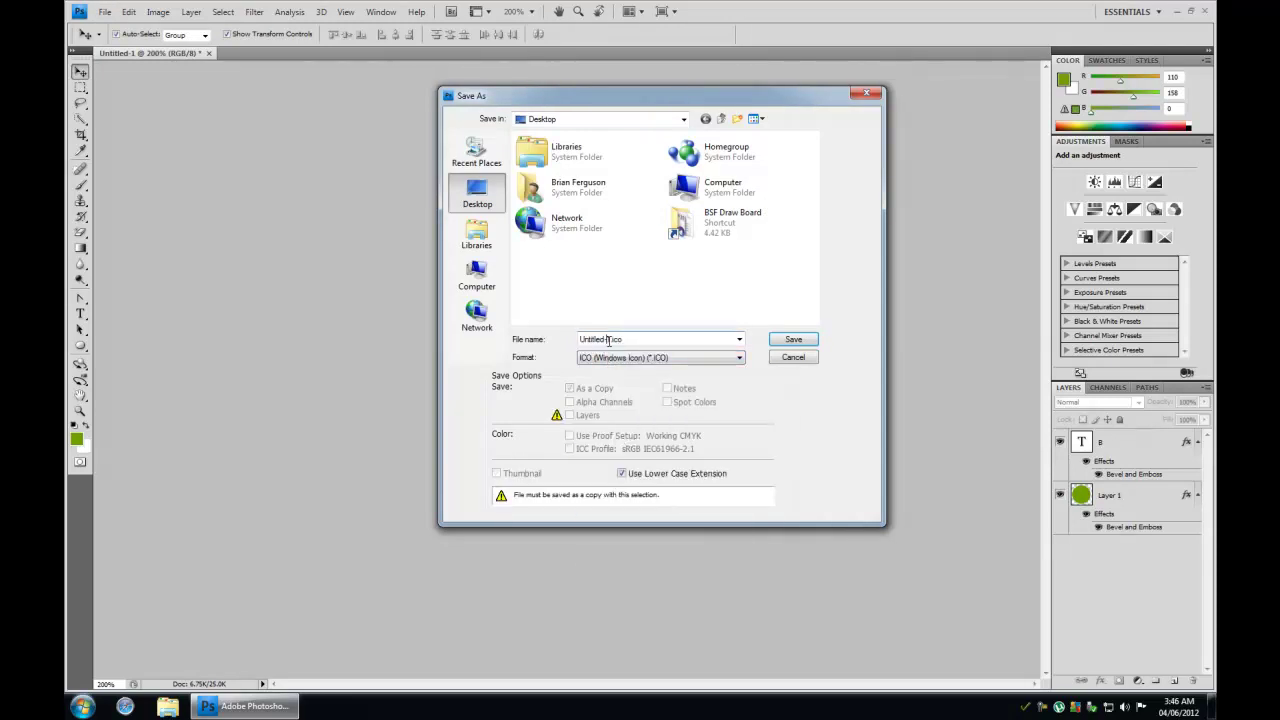
pyautogui.doubleClick(609, 340)
pyautogui.write('AppIcon')
pyautogui.press('Return')
pyautogui.press('Return')
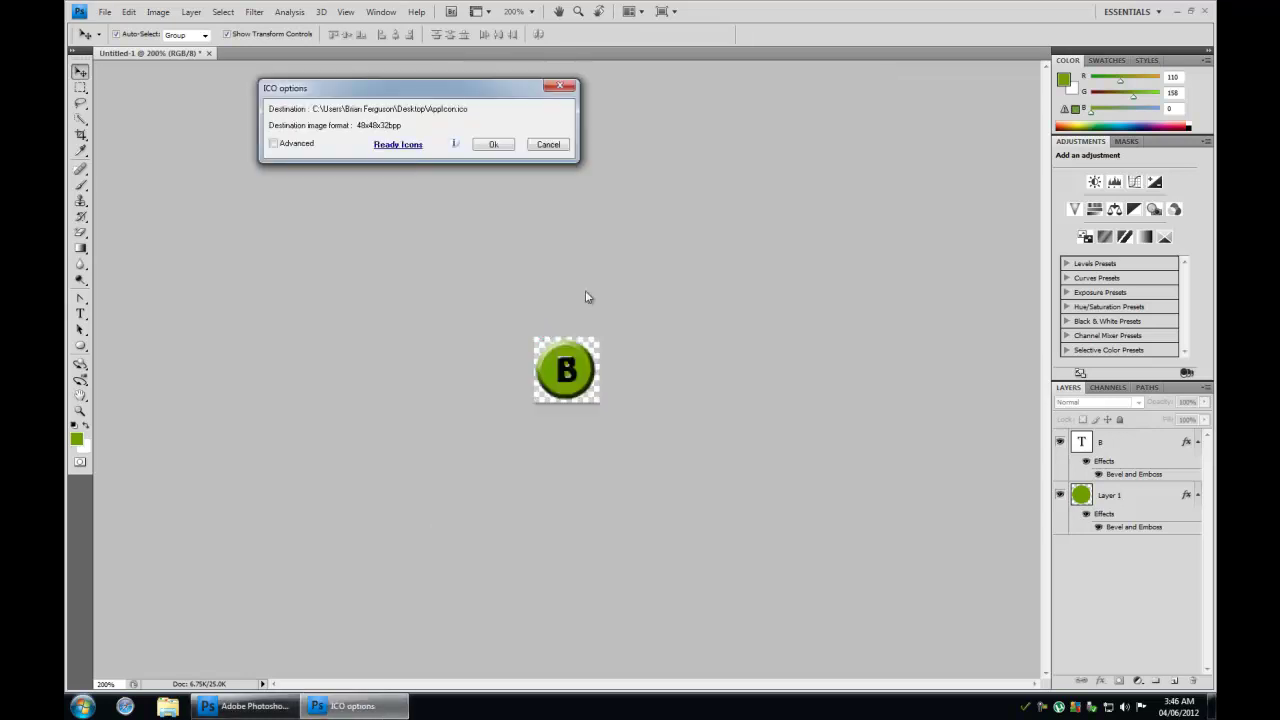
# Step: Replace AppIcon.ico, keeping the 256x256 and 128x128 sub-icons with the 48-pixel image
pyautogui.click(274, 143)
pyautogui.click(369, 177)
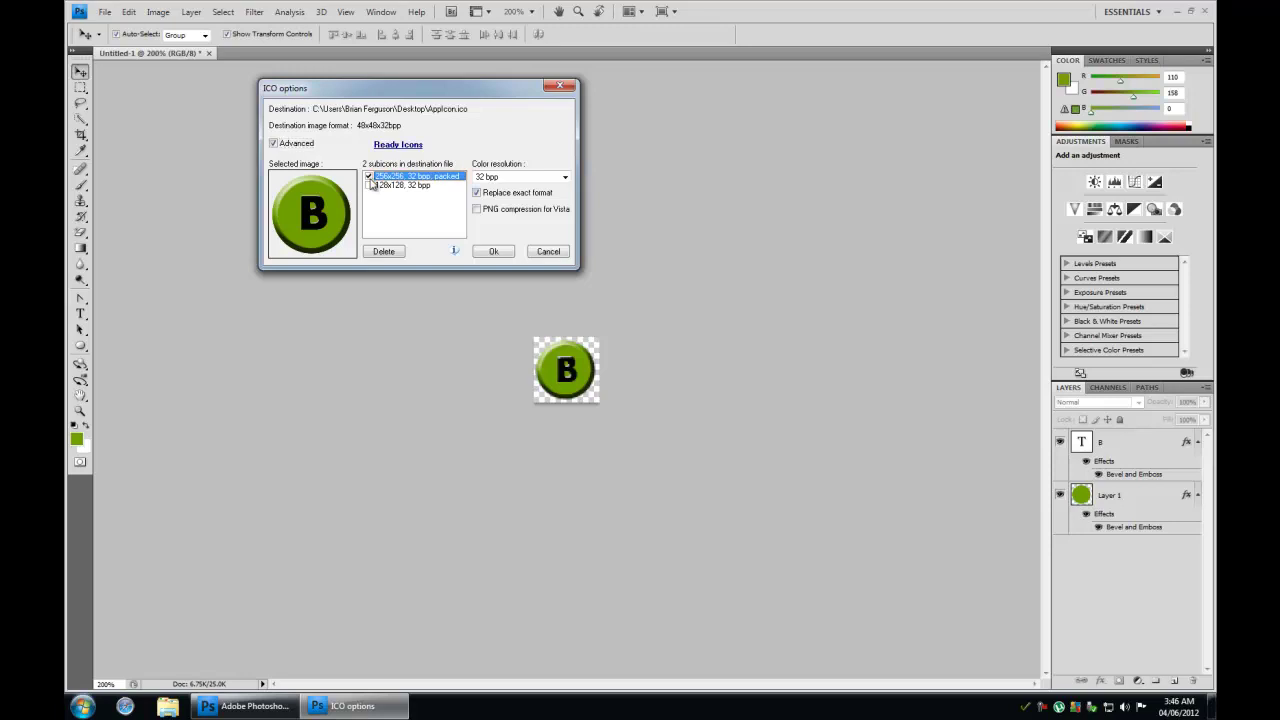
pyautogui.click(369, 186)
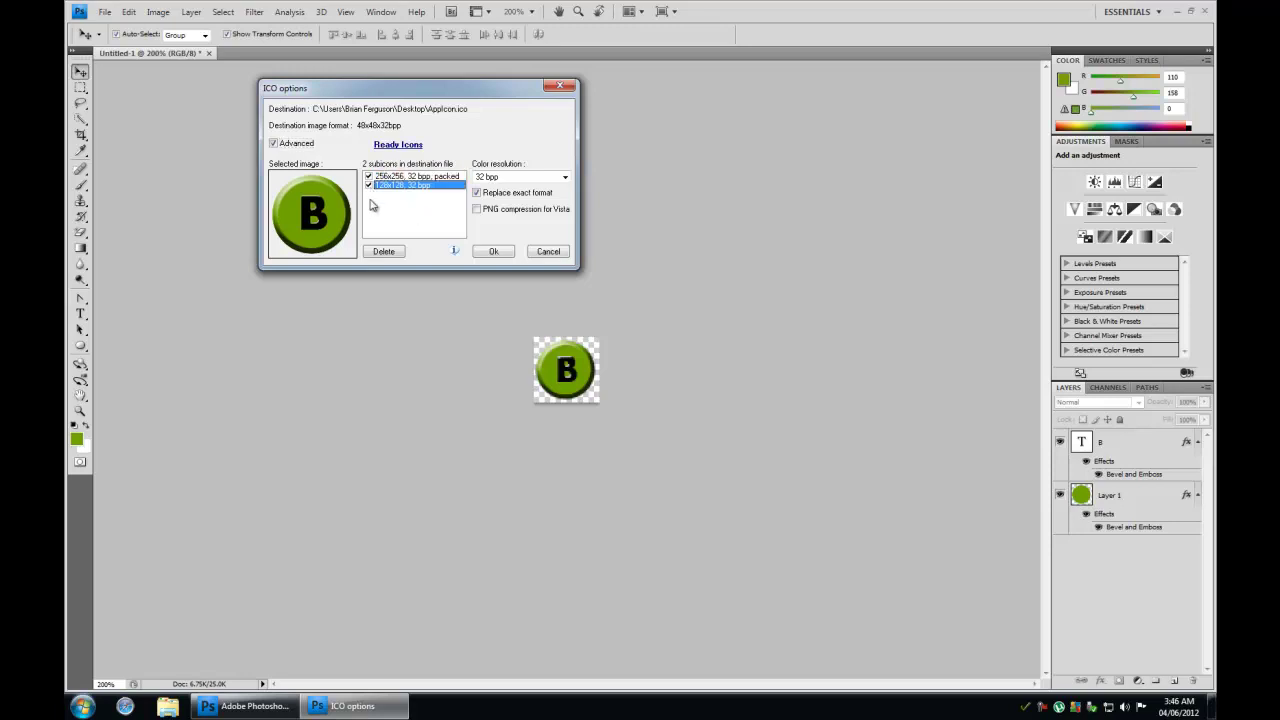
pyautogui.click(493, 251)
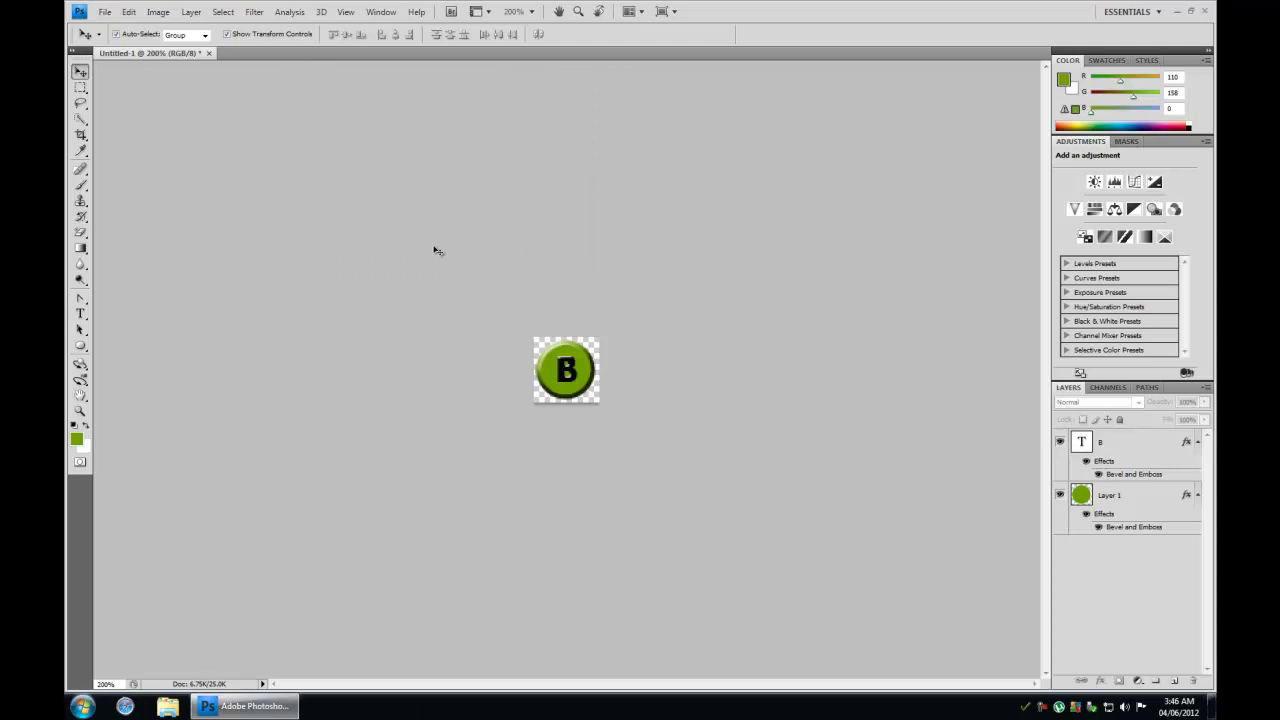